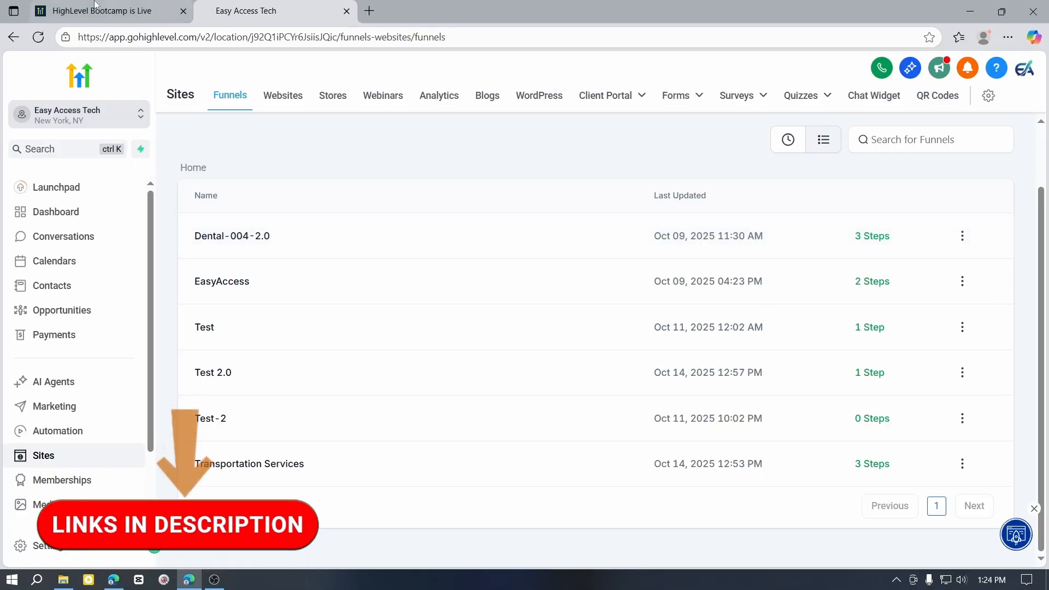
- Look through the HighLevel Bootcamp page's free bonuses and sign-up steps, and return to the funnels list
left_click(110, 1)
scroll(504, 352, "down", 10)
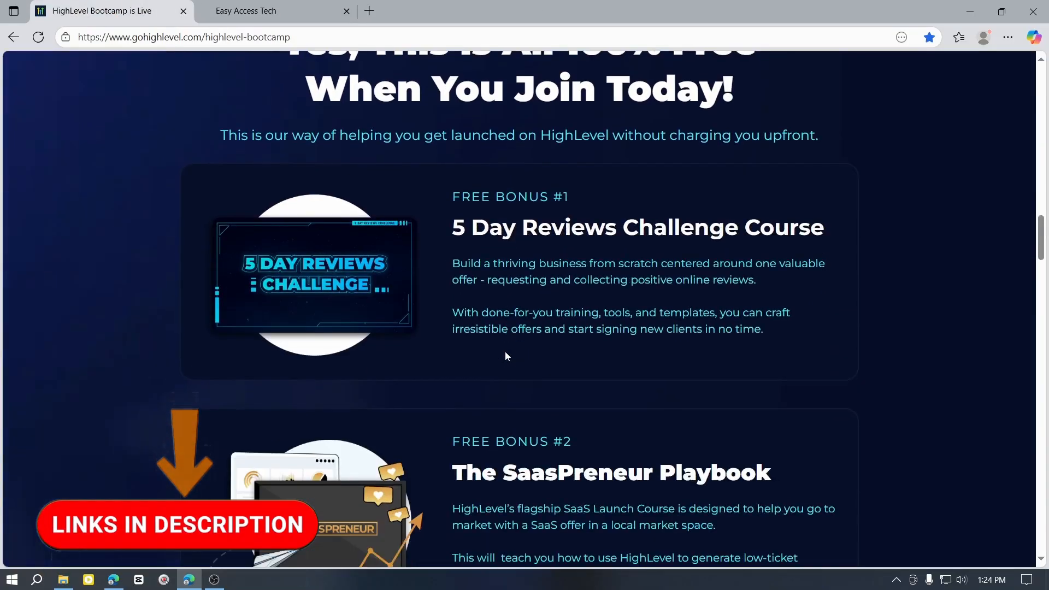
scroll(506, 356, "down", 9)
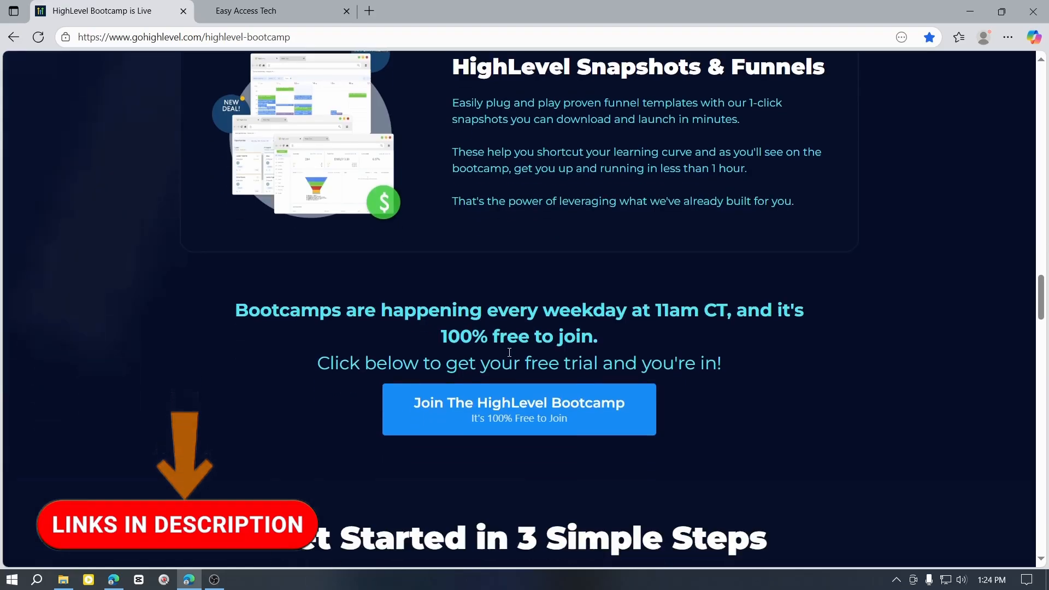
scroll(576, 340, "down", 8)
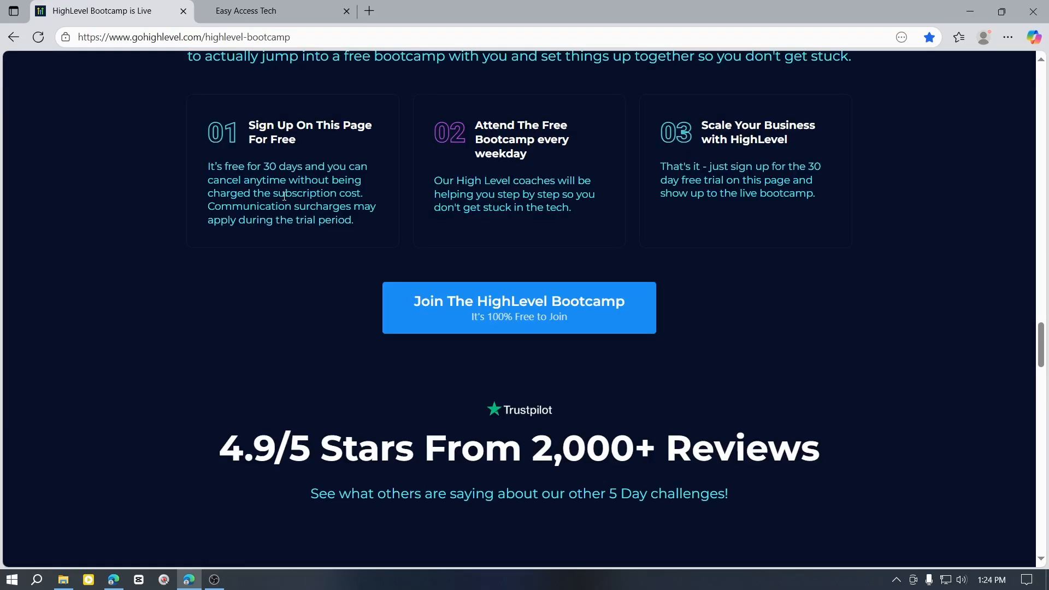
scroll(295, 205, "up", 5)
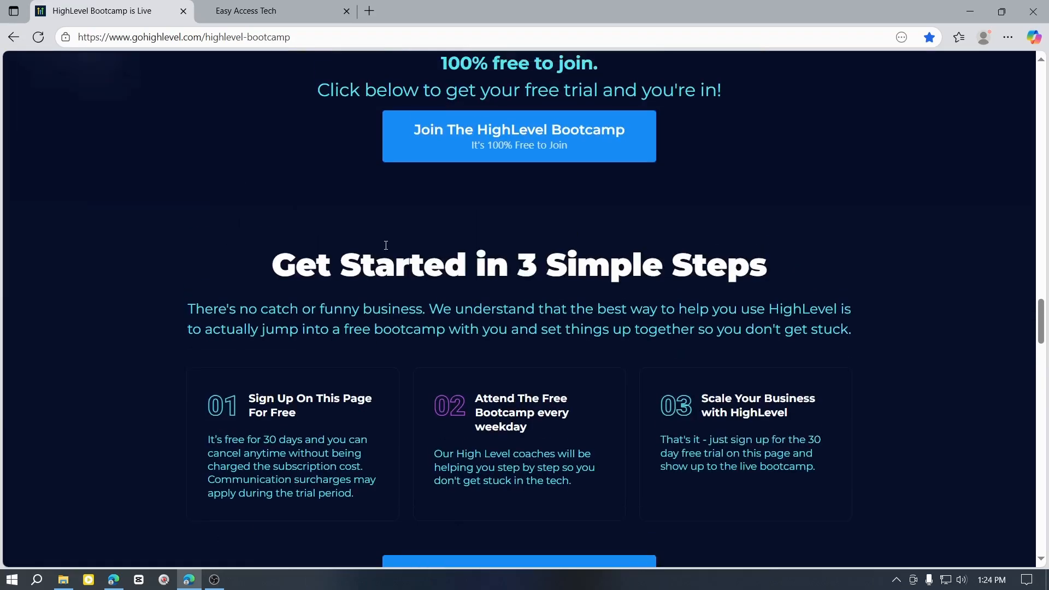
left_click(281, 6)
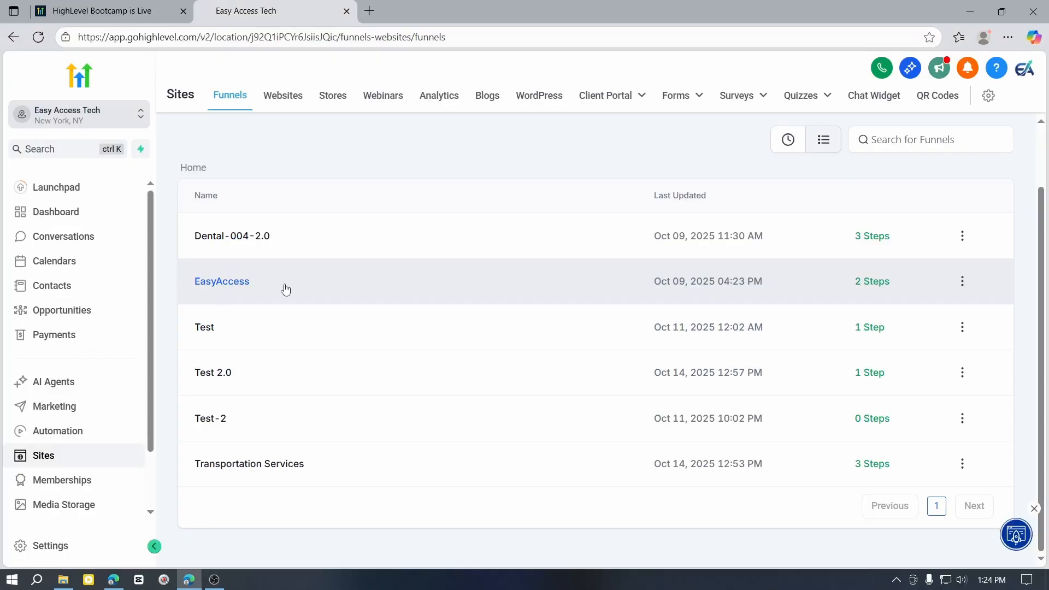
- Open the Transportation Services funnel for editing
left_click(954, 288)
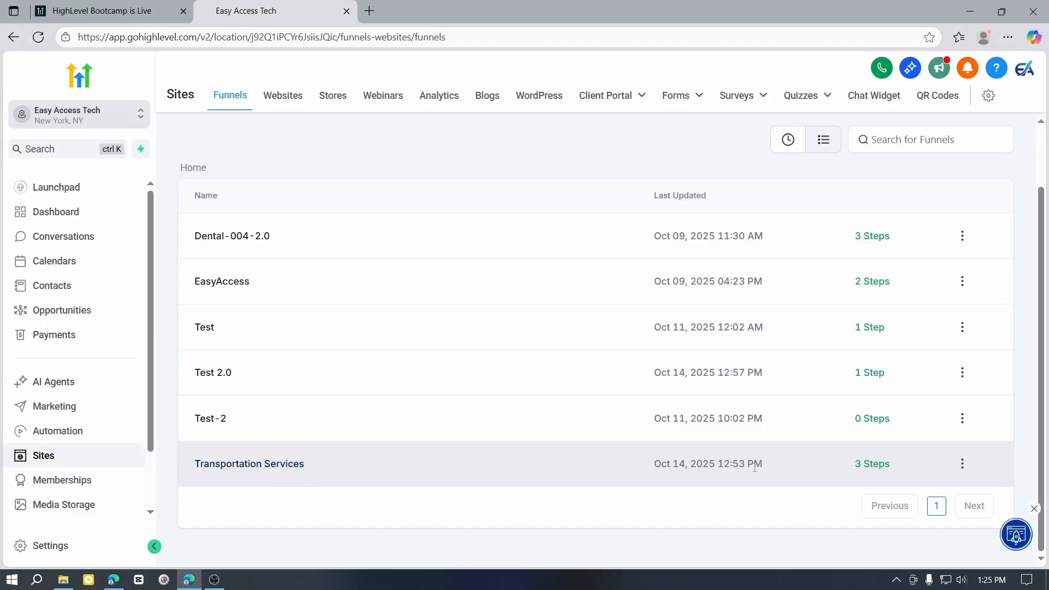
left_click(962, 464)
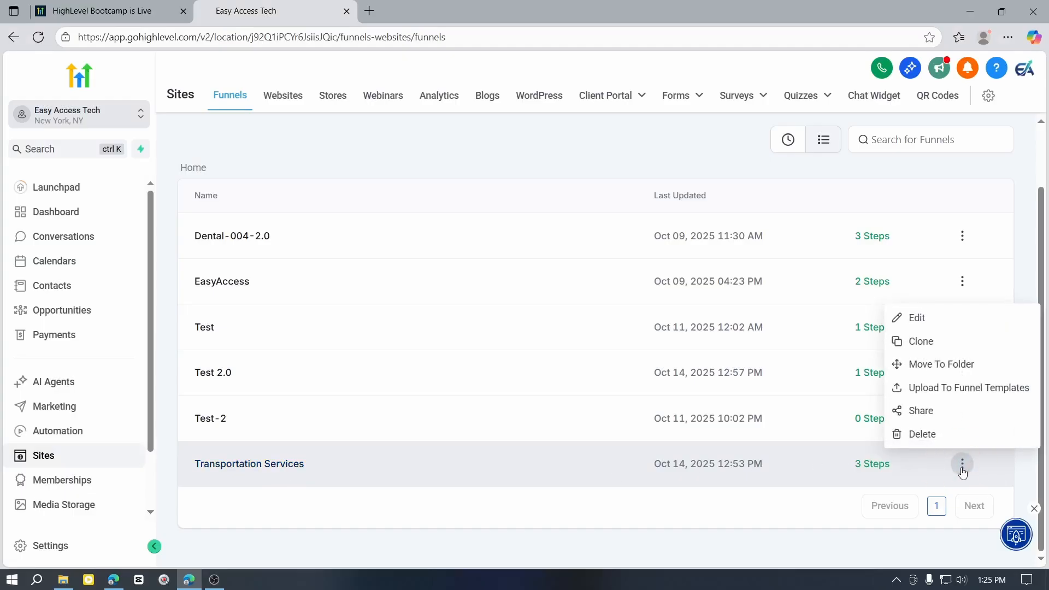
left_click(932, 323)
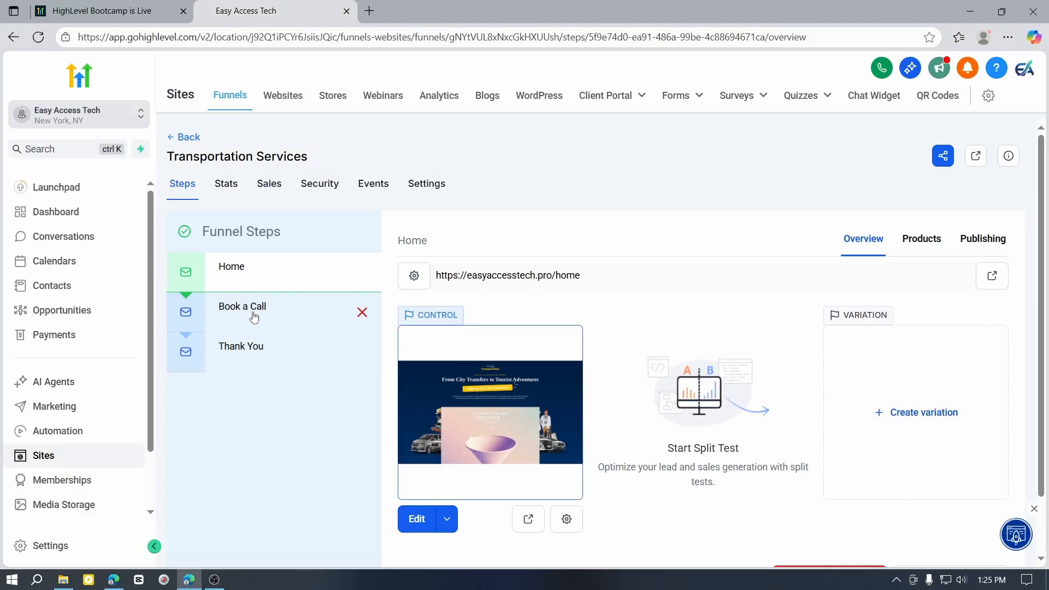
- Review the funnel's Book a Call and Thank You steps, and open the Home page in the page editor
left_click(259, 314)
left_click(262, 344)
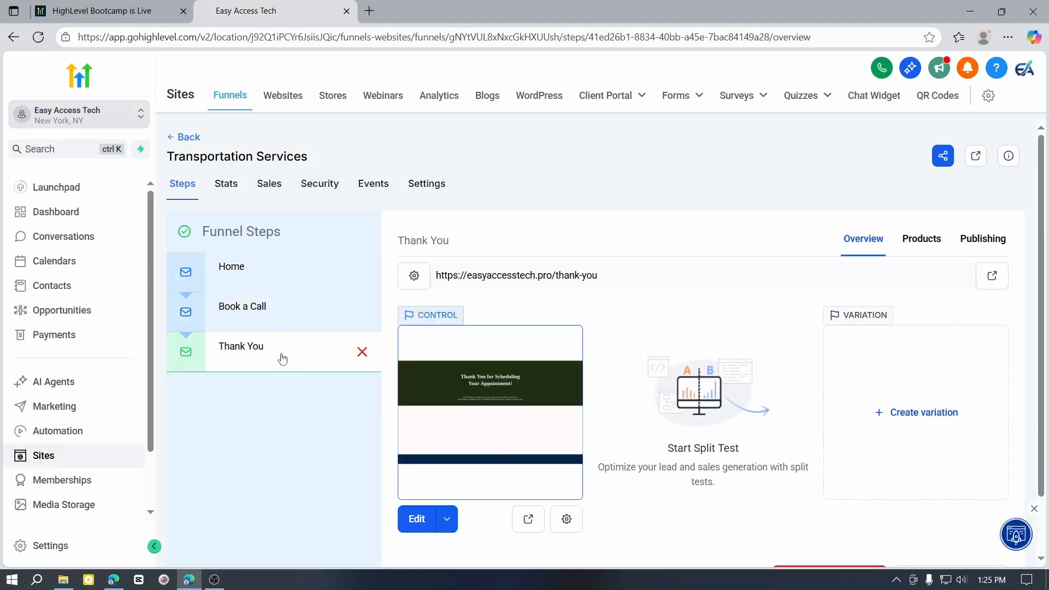
left_click(249, 274)
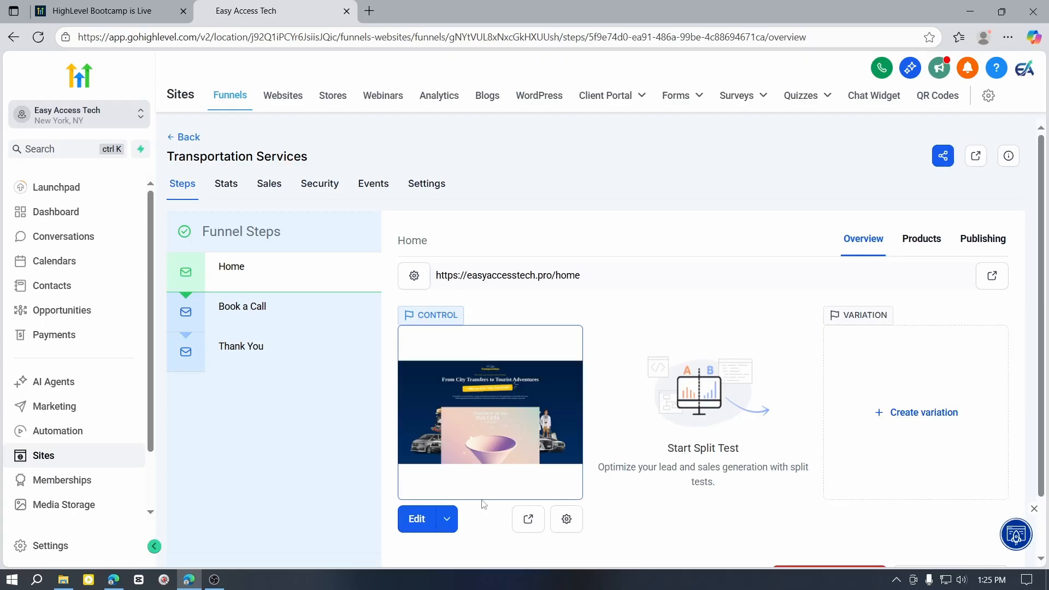
left_click(418, 520)
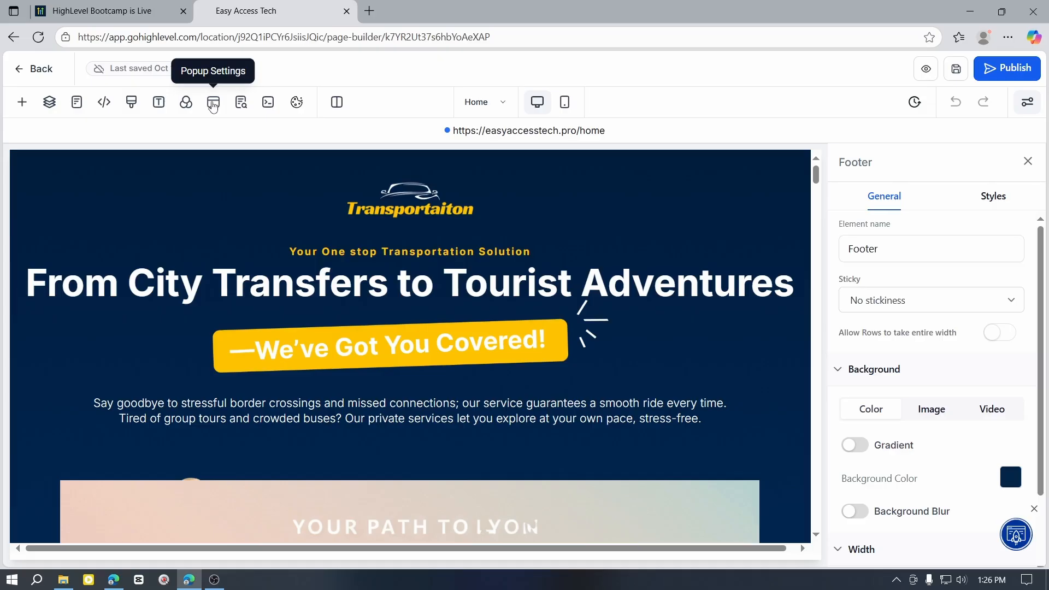
- Create a new popup on the Home page and add a one-column row to it
left_click(213, 104)
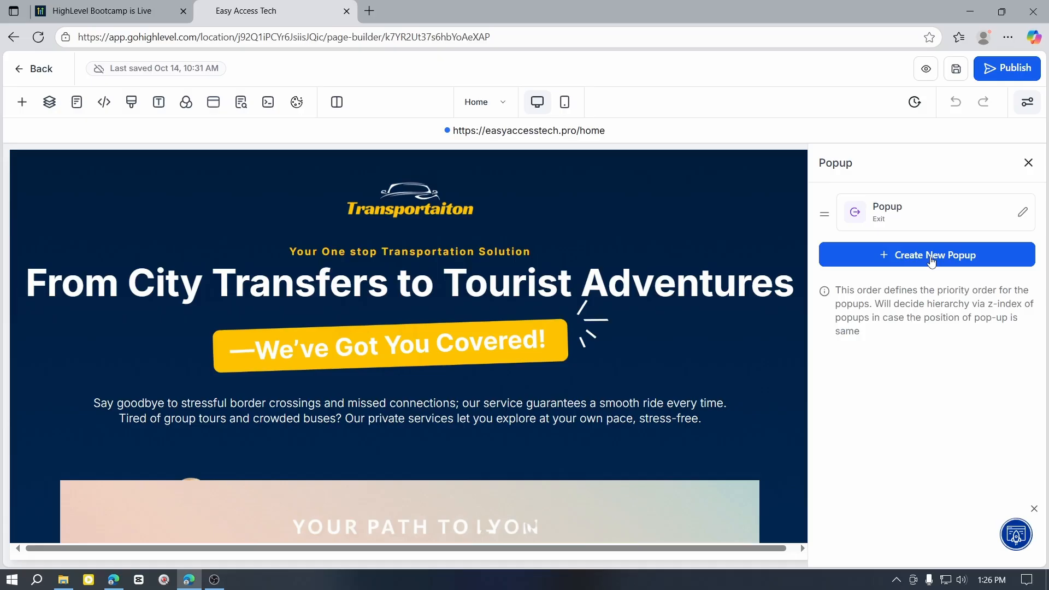
left_click(931, 263)
left_click(1007, 259)
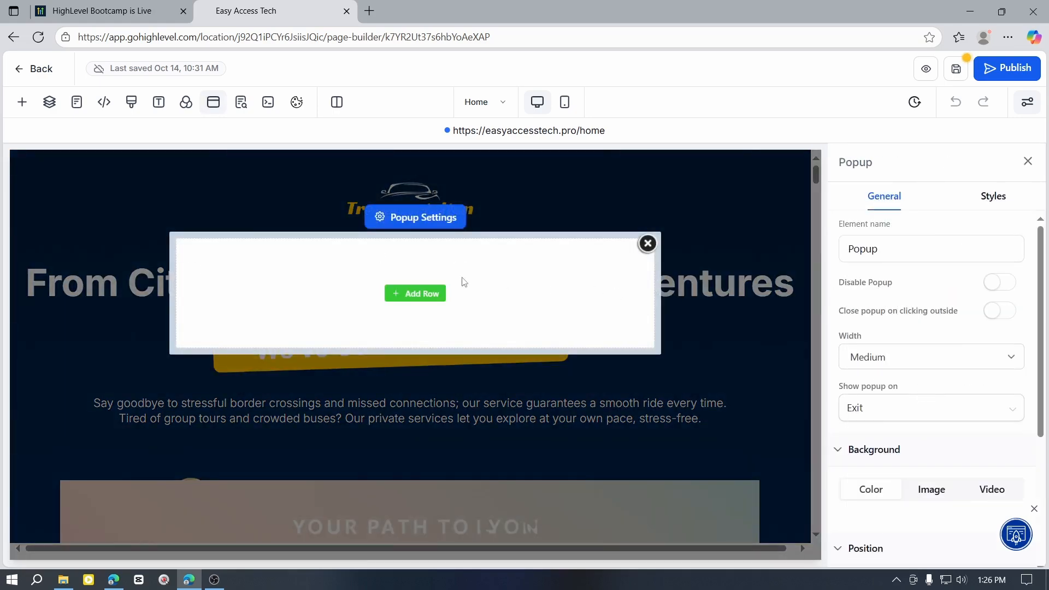
left_click(413, 295)
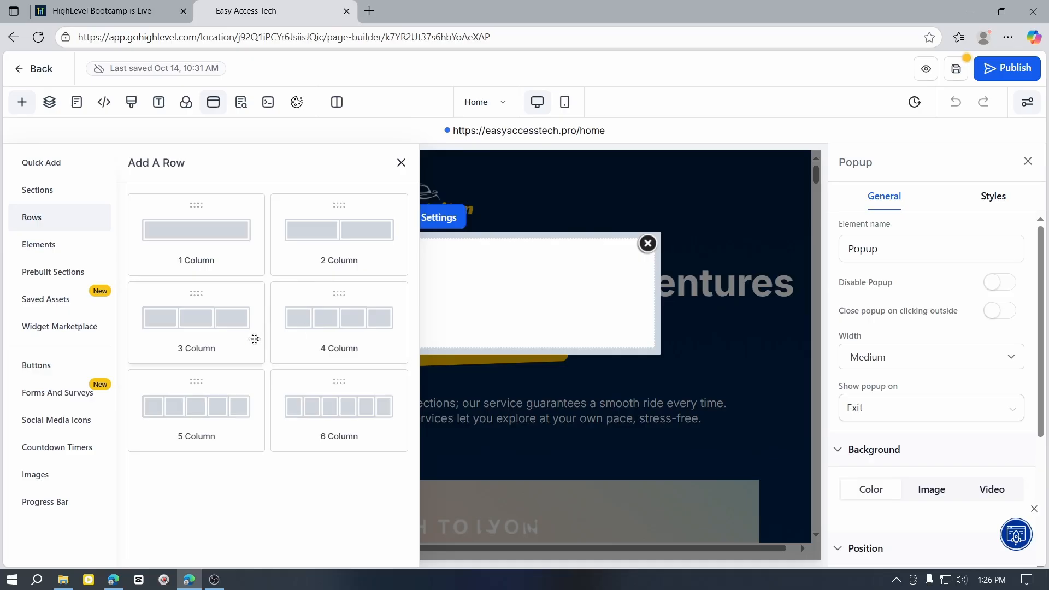
left_click_drag(202, 273, 404, 330)
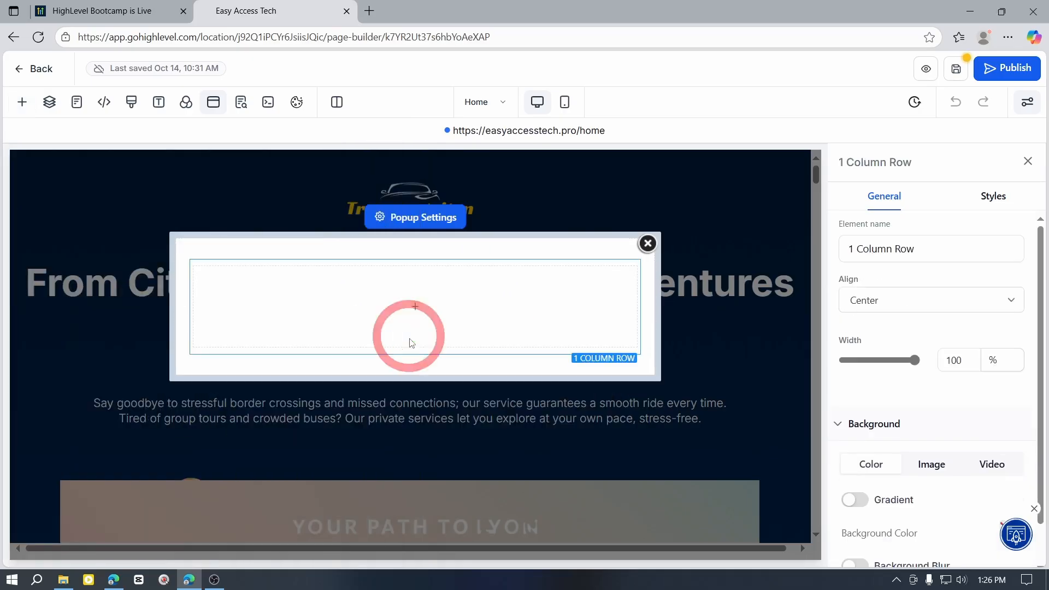
- Add a Headline to the popup's row and replace its text with "Grab The Offer Before It End"
left_click(415, 316)
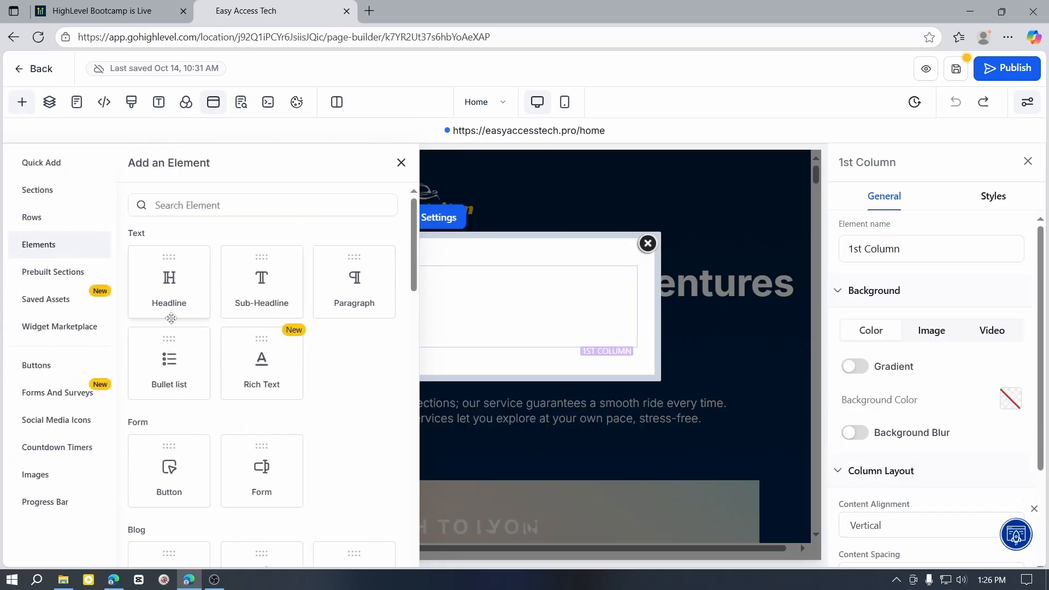
left_click_drag(69, 282, 405, 333)
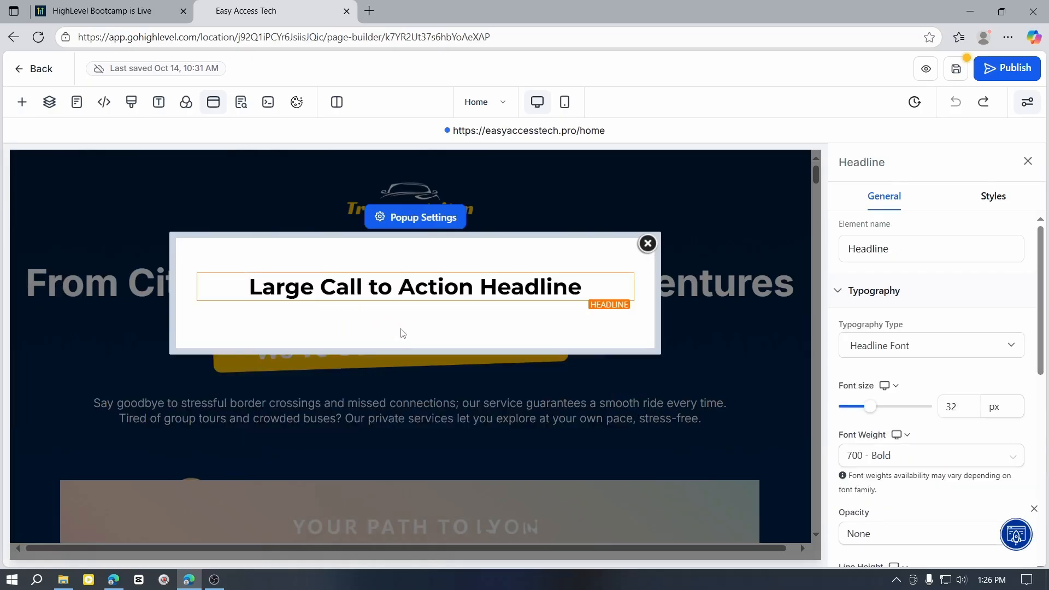
left_click(426, 288)
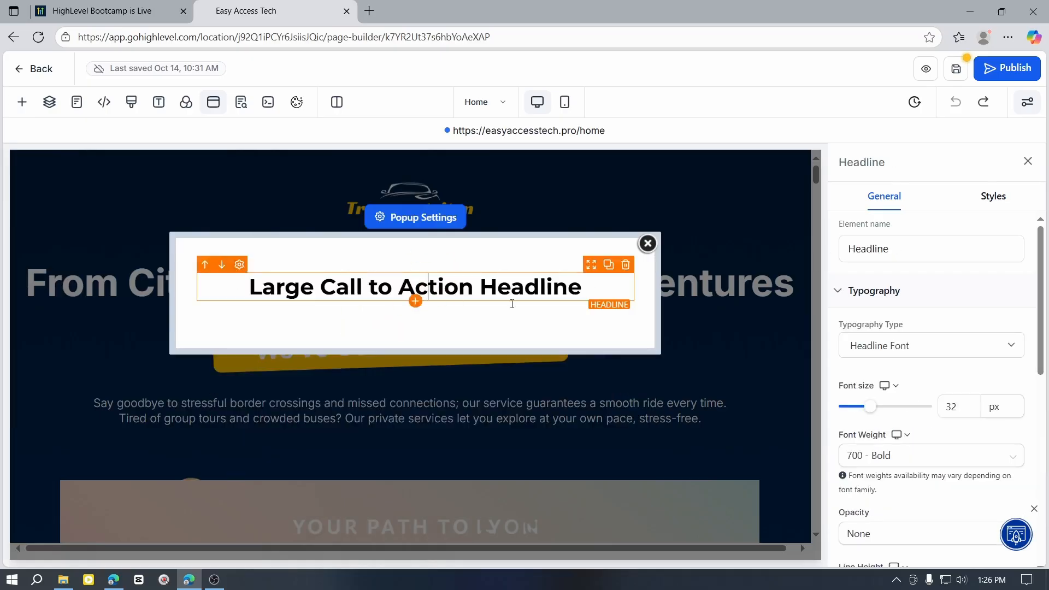
left_click_drag(584, 288, 208, 294)
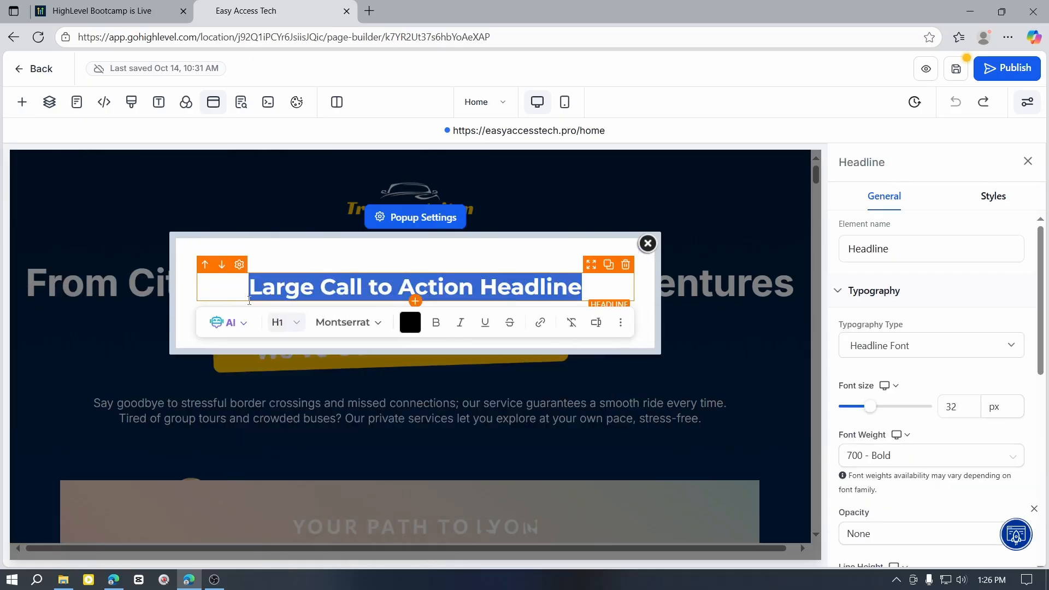
type("Grab T")
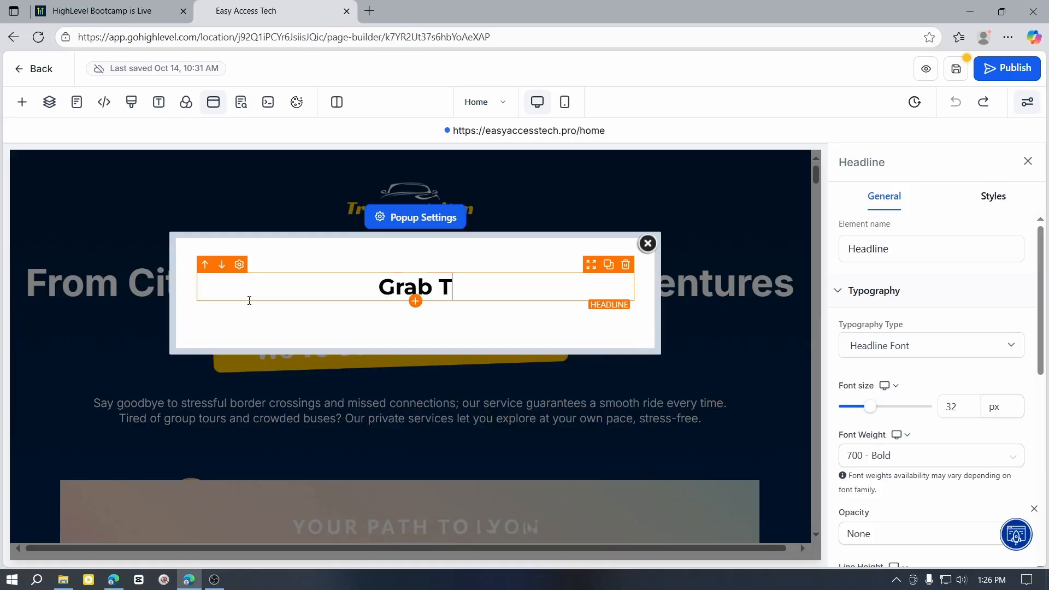
type("he Offer Before ")
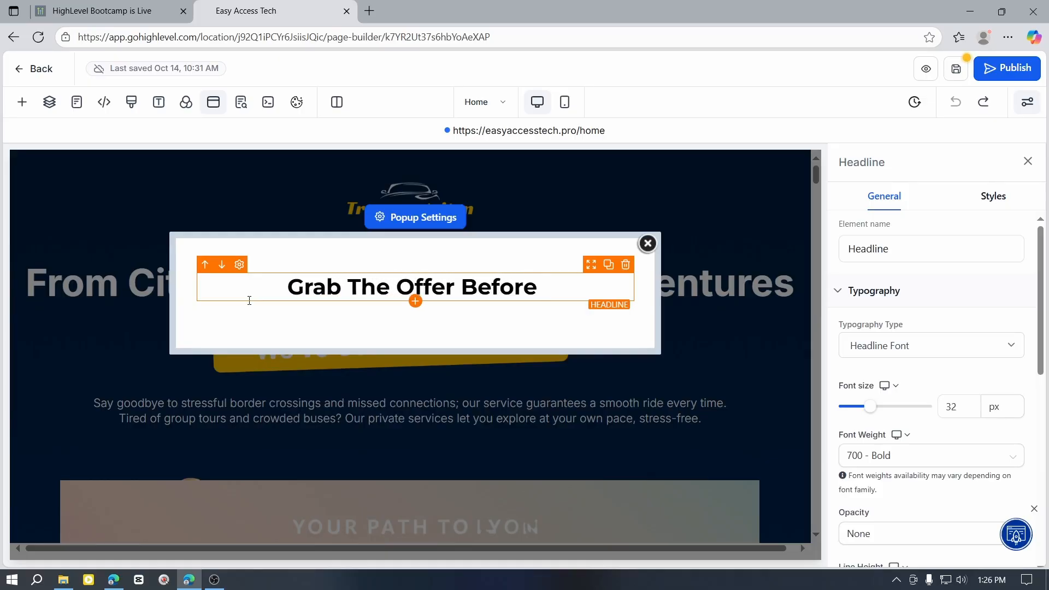
type("i")
key("BackSpace")
type("It ")
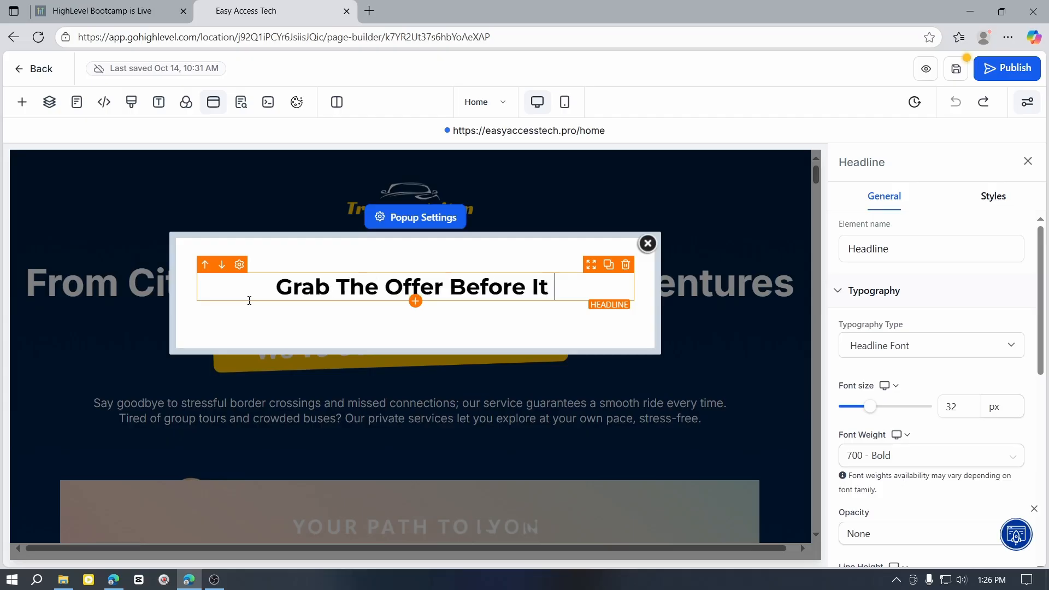
type("End")
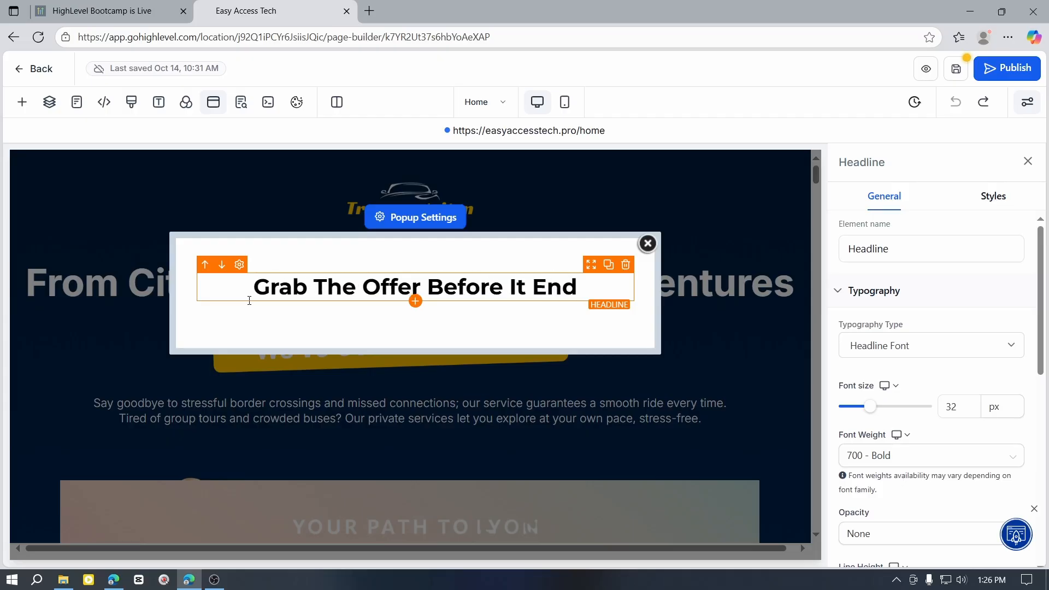
- Add a three-column row below the headline and put a bullet list with three extra "demo" items in its first column
left_click(417, 314)
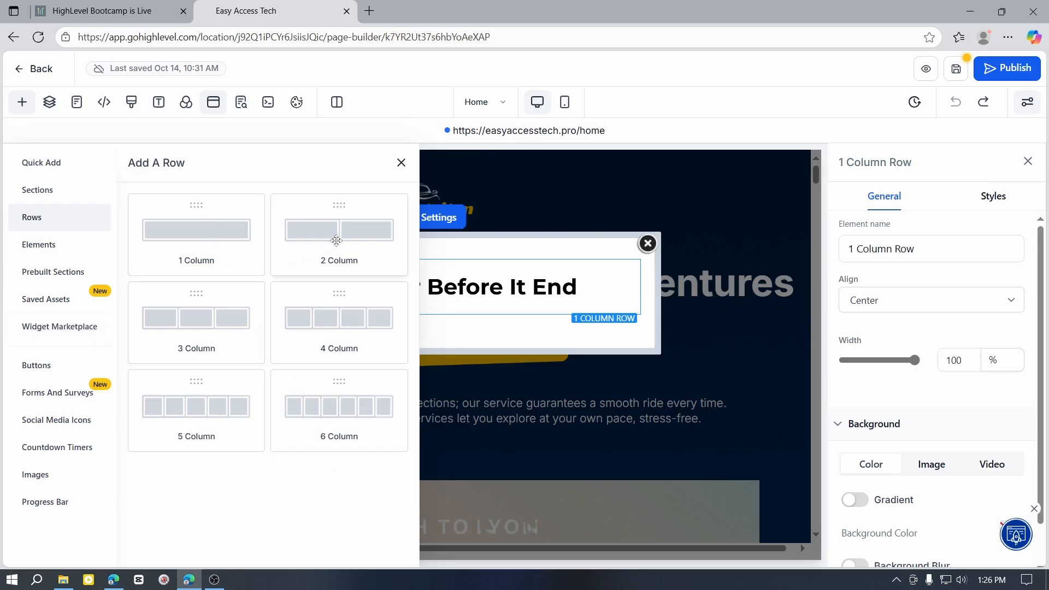
left_click(208, 319)
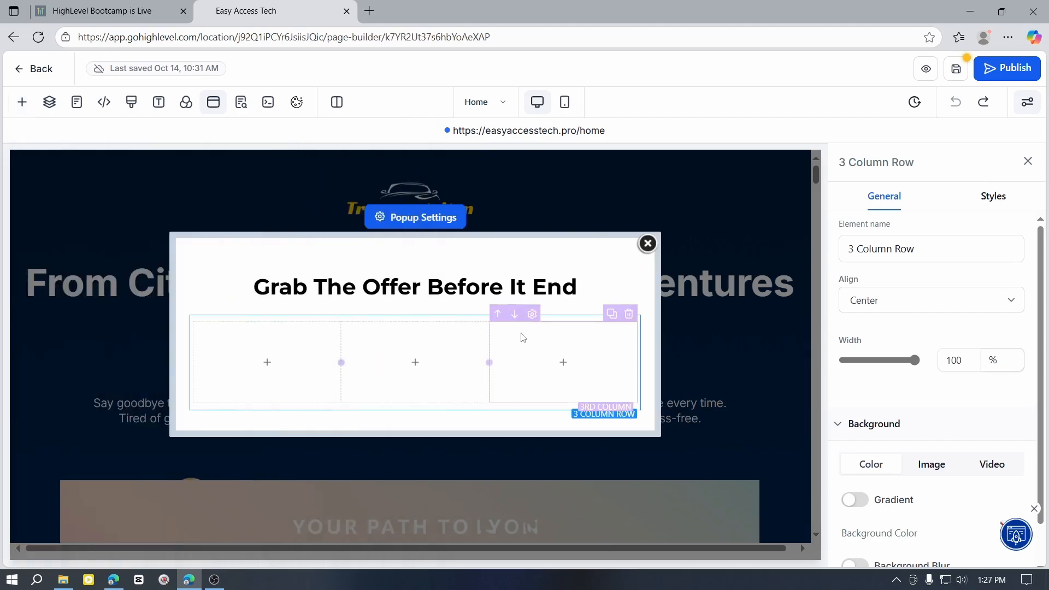
left_click(268, 362)
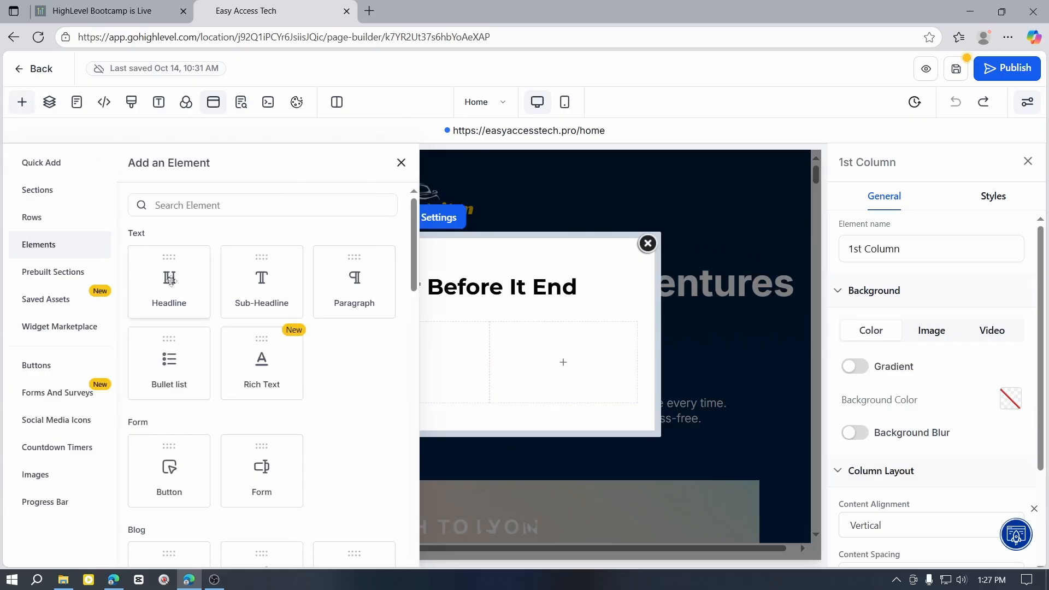
left_click_drag(169, 361, 284, 402)
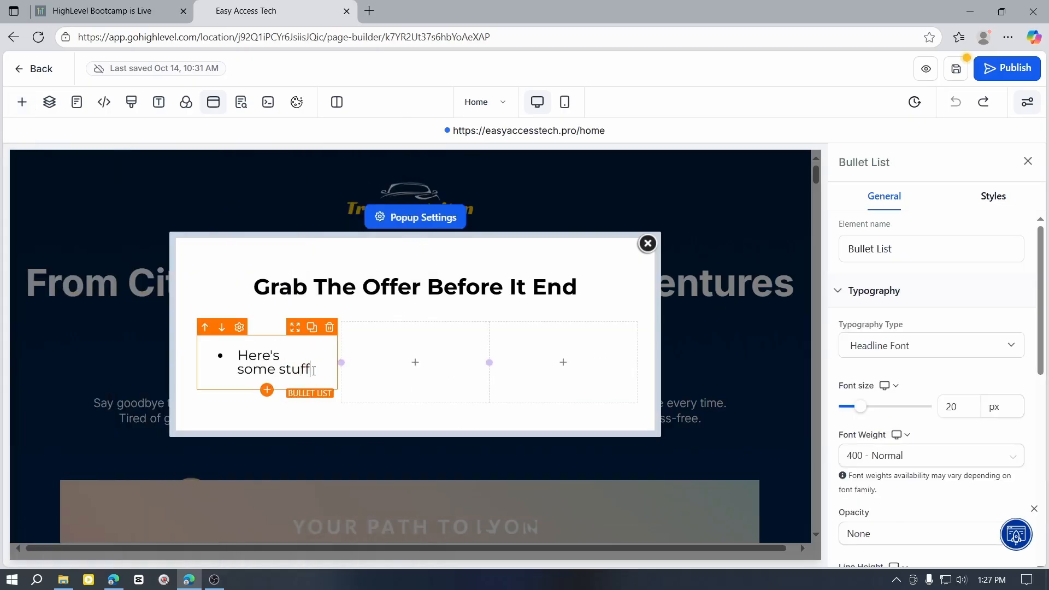
key("BackSpace")
key("Return")
key("Return")
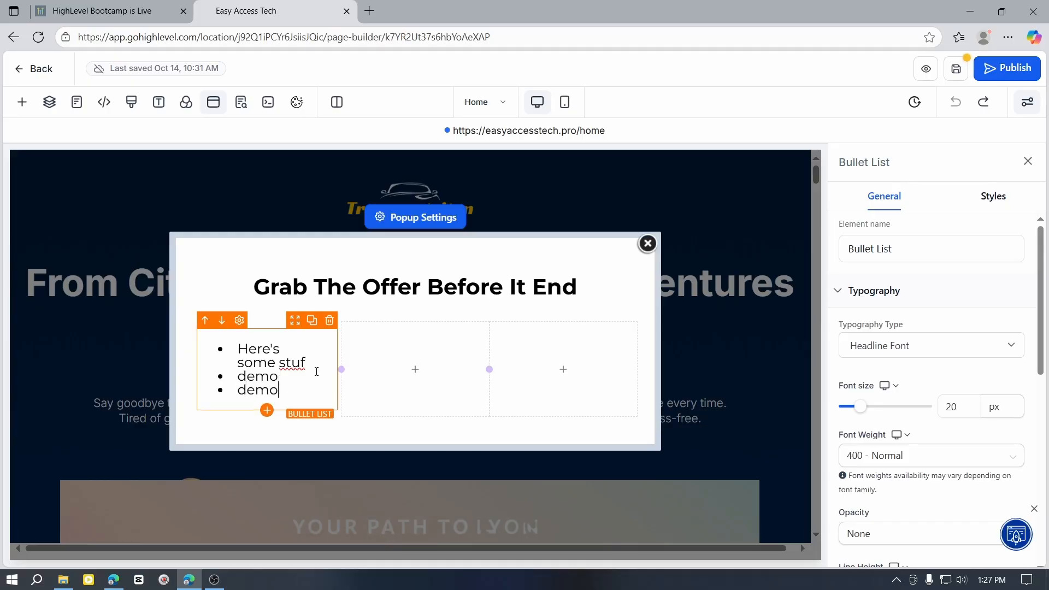
key("Return")
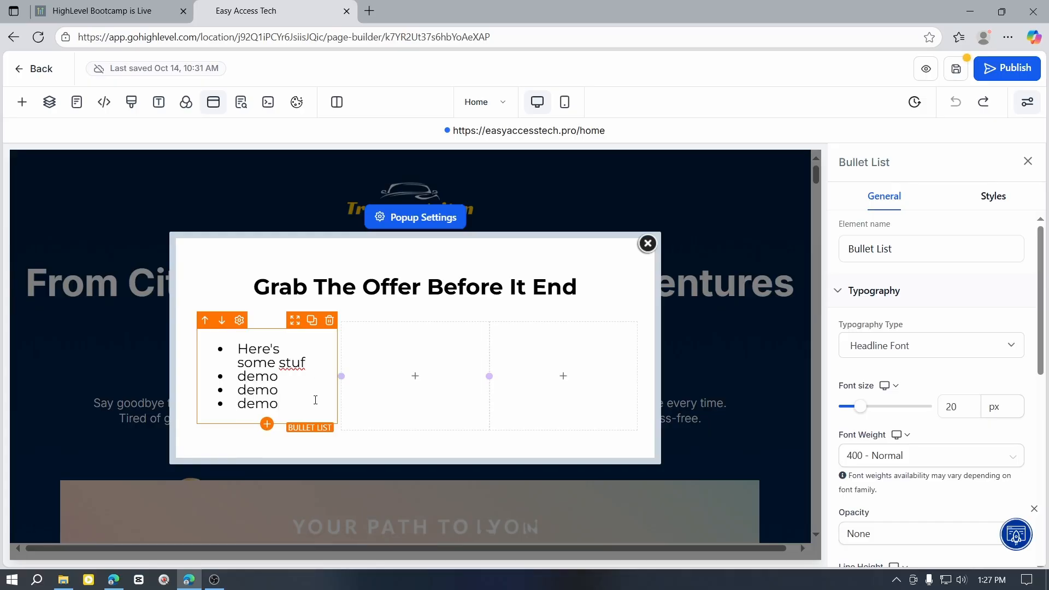
- Add a Paragraph to the second column and a Social Share element to the third column of the popup
left_click(422, 375)
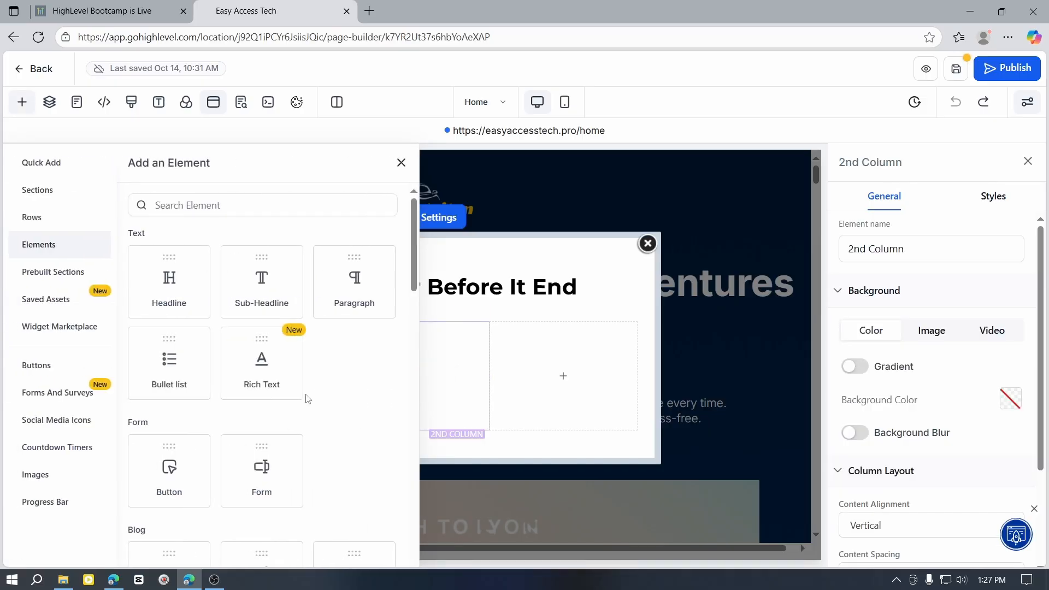
left_click_drag(354, 280, 415, 377)
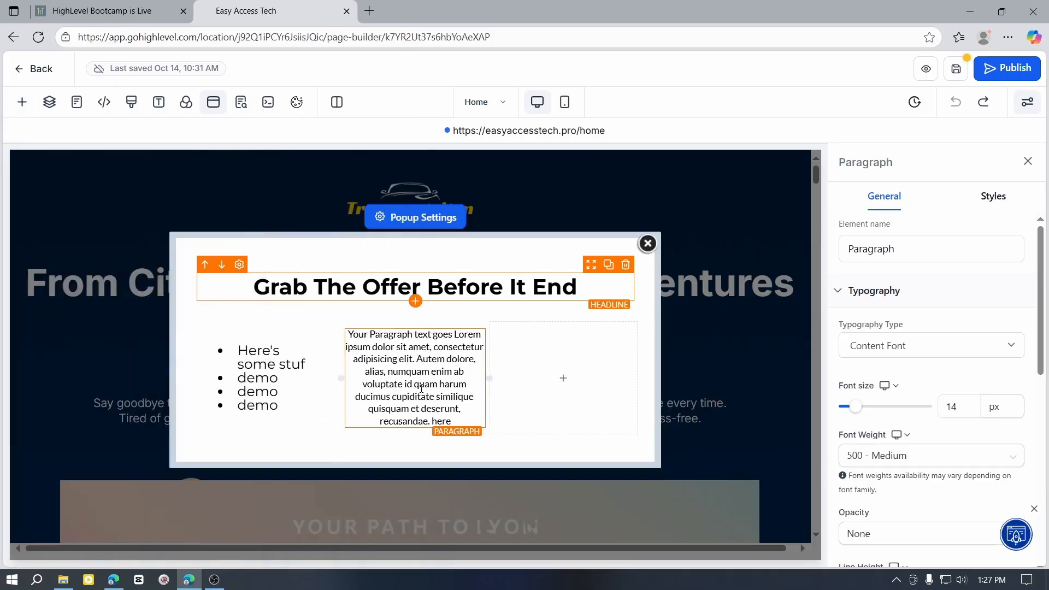
left_click(576, 378)
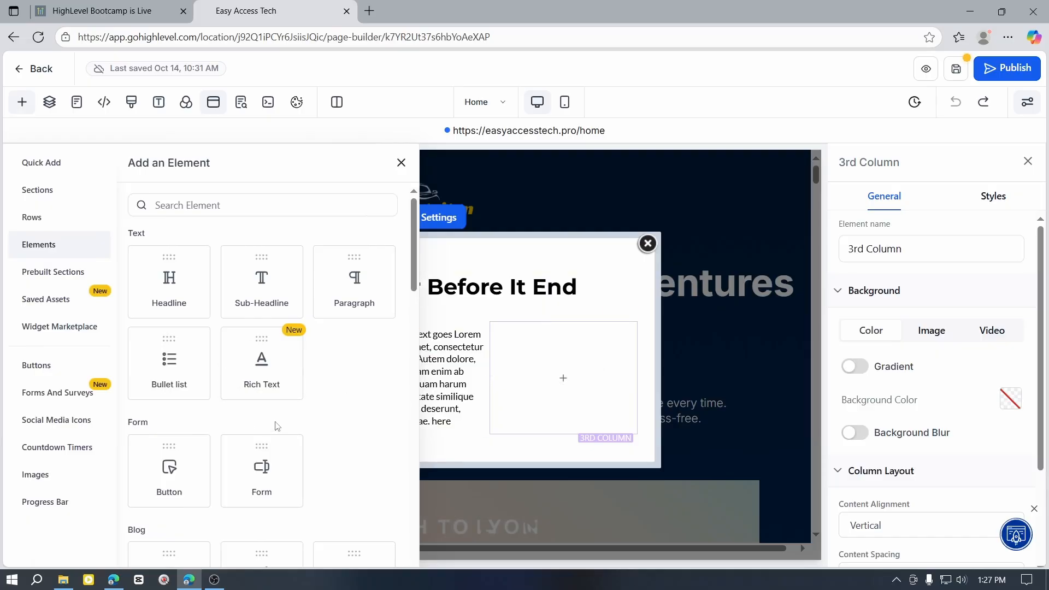
scroll(241, 410, "down", 6)
left_click_drag(356, 306, 563, 383)
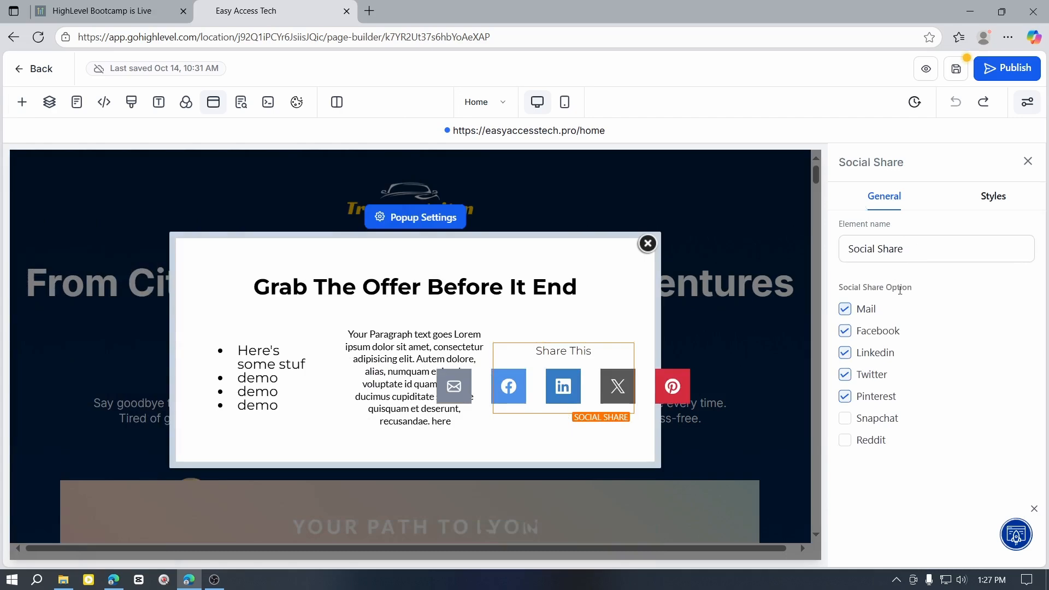
- Limit the Social Share options to Mail, Facebook and Twitter by removing Pinterest and Linkedin
left_click(846, 397)
left_click(845, 376)
left_click(845, 353)
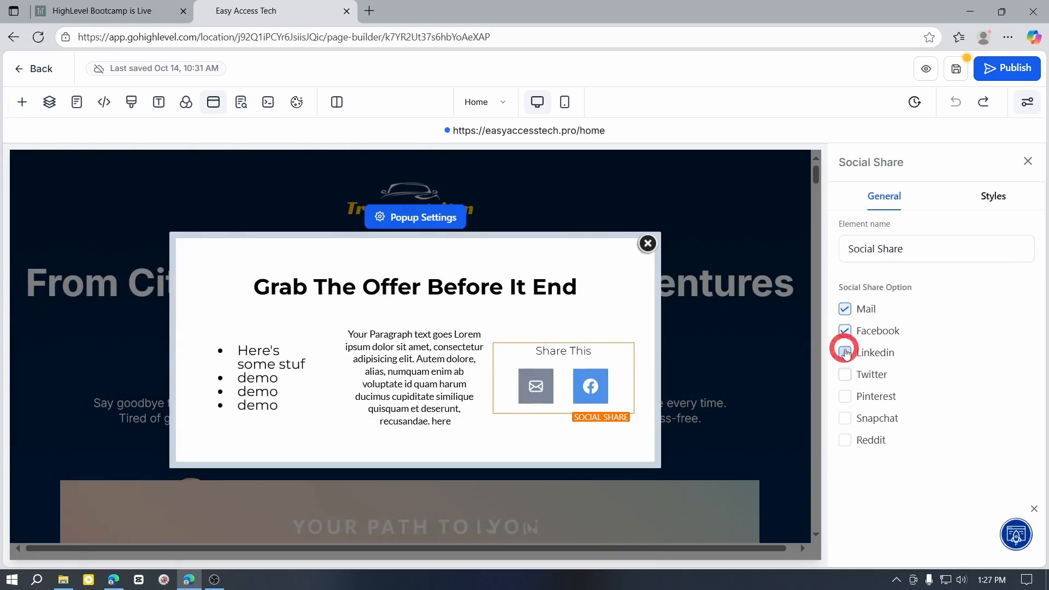
left_click(845, 376)
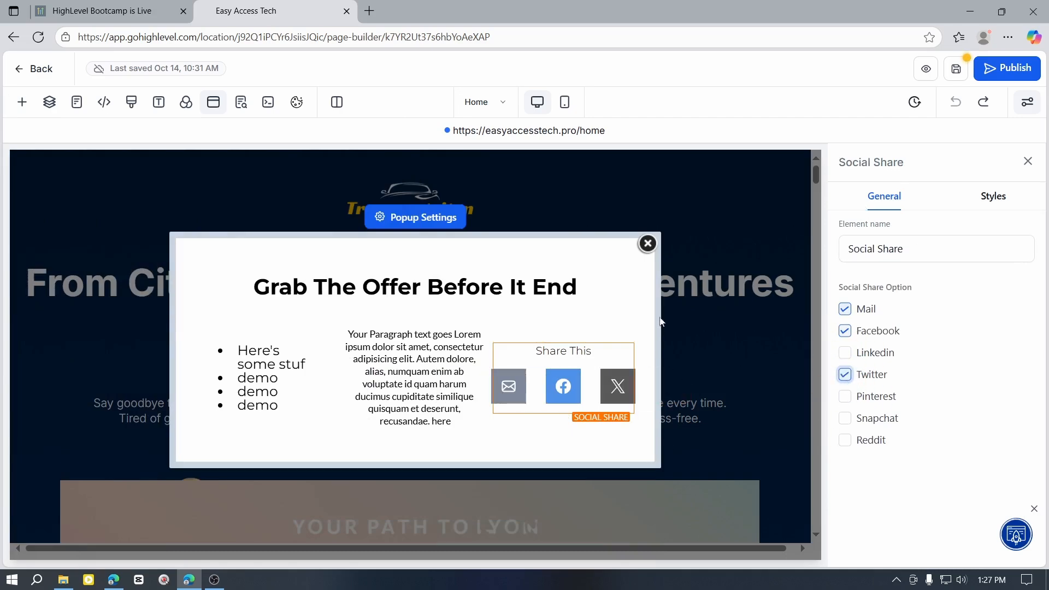
- Add a one-column row below the popup's three-column row
left_click(455, 446)
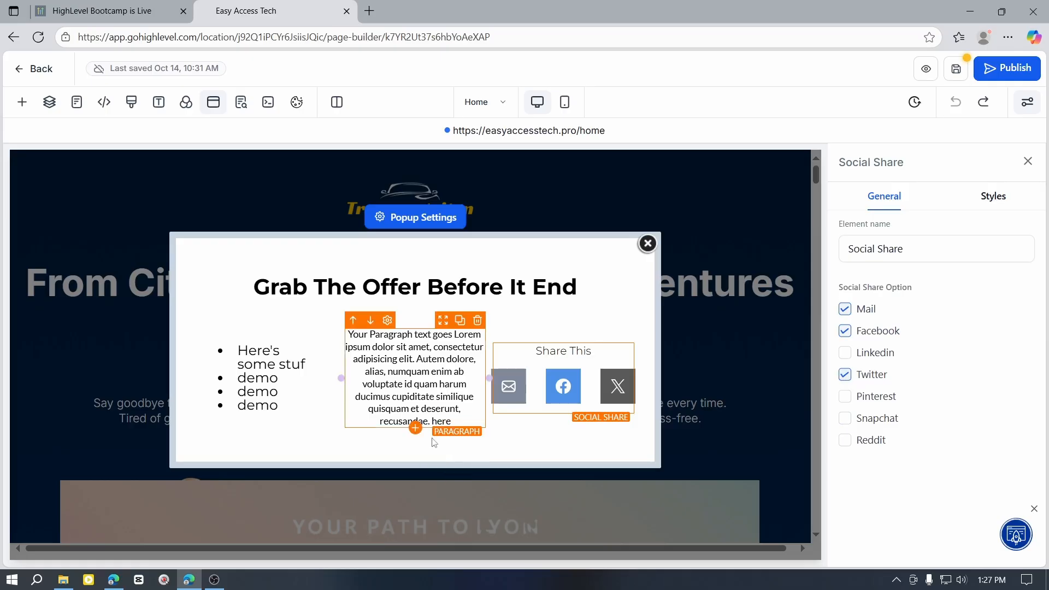
left_click(558, 446)
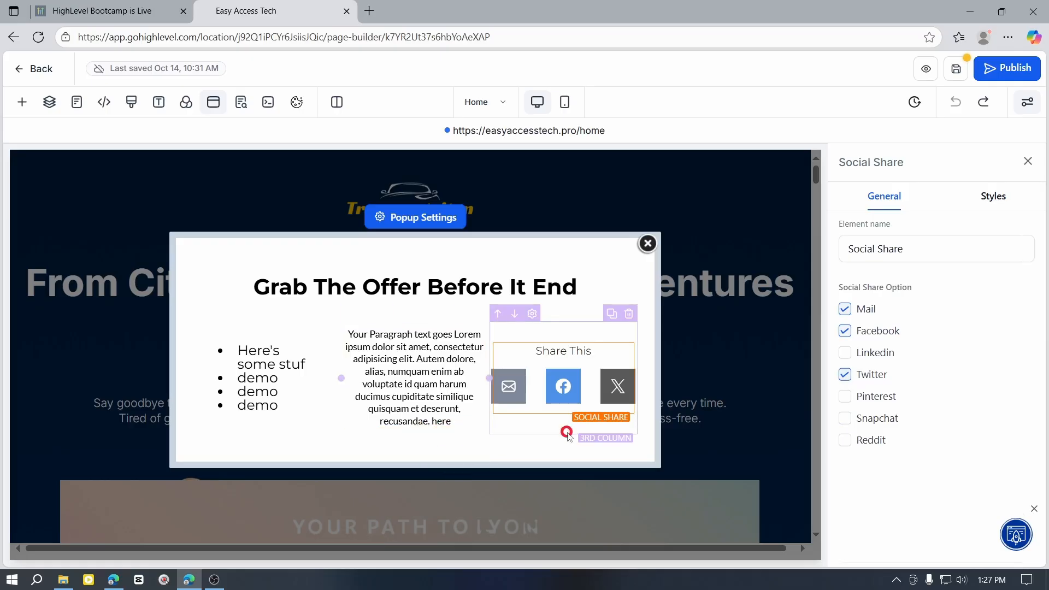
left_click(415, 442)
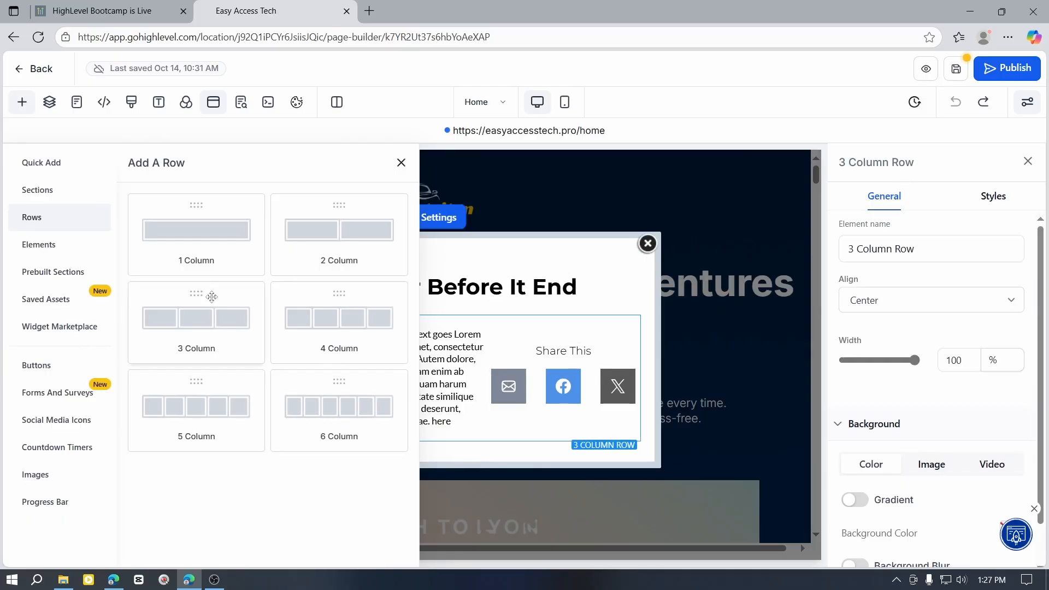
left_click(206, 226)
- Add a Form element to the new one-column row and choose "Easy Form" as its form
left_click(415, 490)
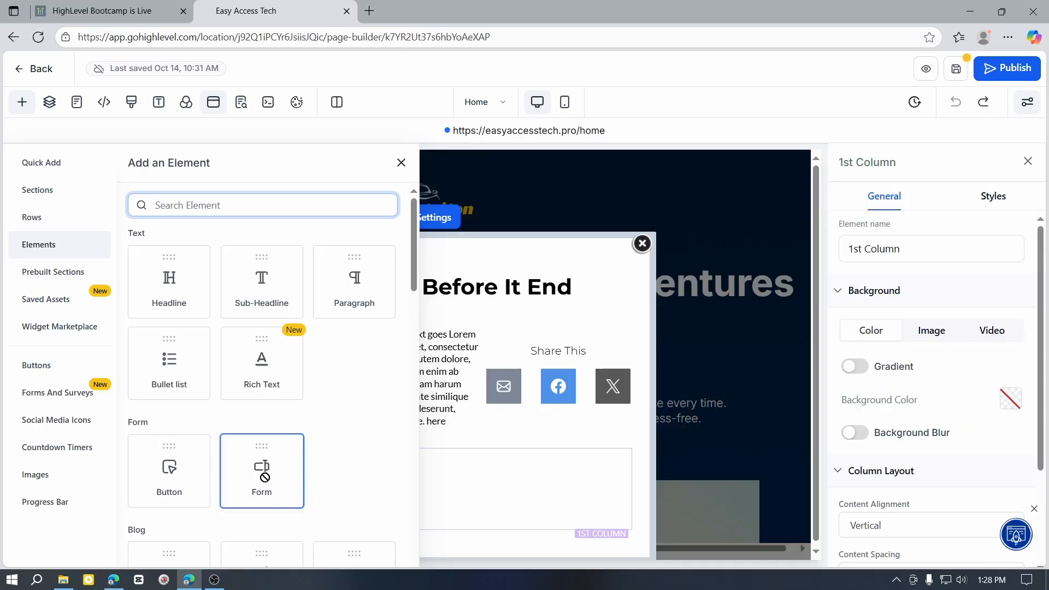
mouse_move(263, 467)
left_mouse_down()
mouse_move(459, 481)
mouse_move(444, 486)
mouse_move(439, 453)
mouse_move(427, 470)
left_mouse_up()
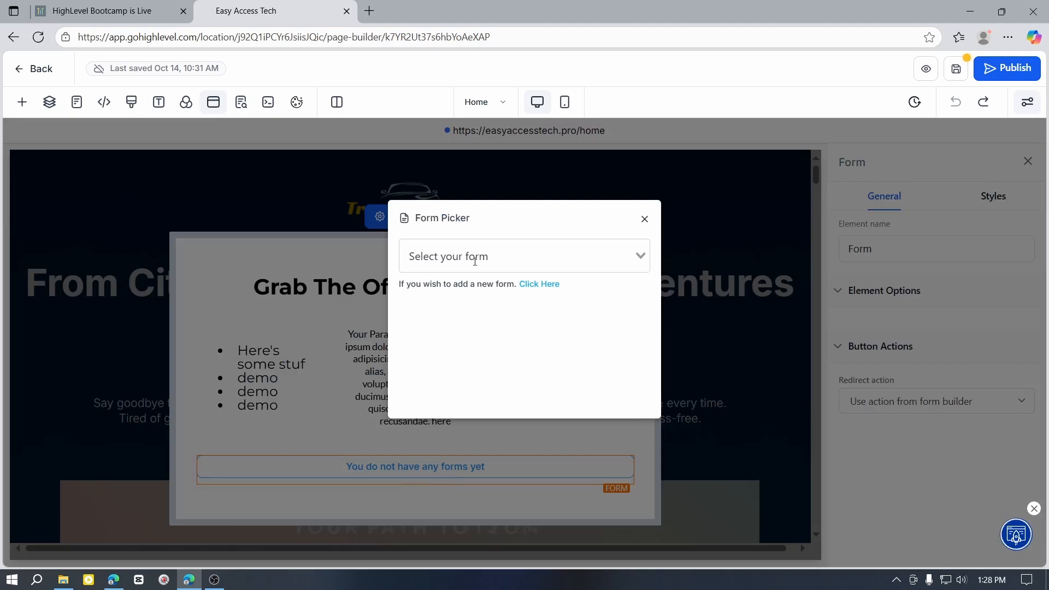
left_click(474, 261)
left_click(450, 302)
- Look through the embedded form's fields, from the name field down to the submit button
scroll(460, 382, "down", 7)
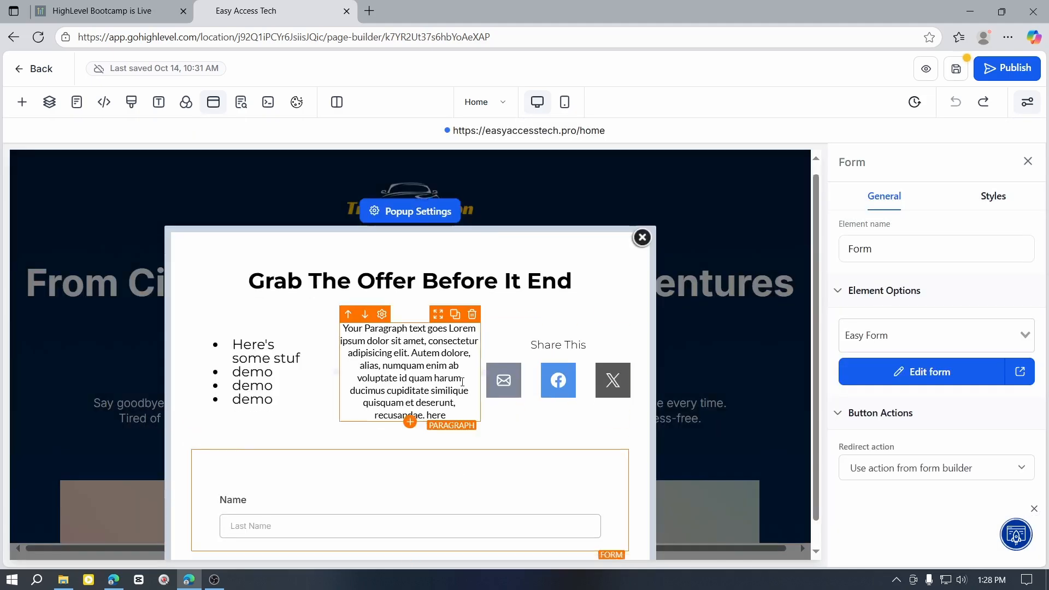
scroll(492, 456, "up", 6)
scroll(448, 355, "down", 1)
scroll(491, 415, "down", 7)
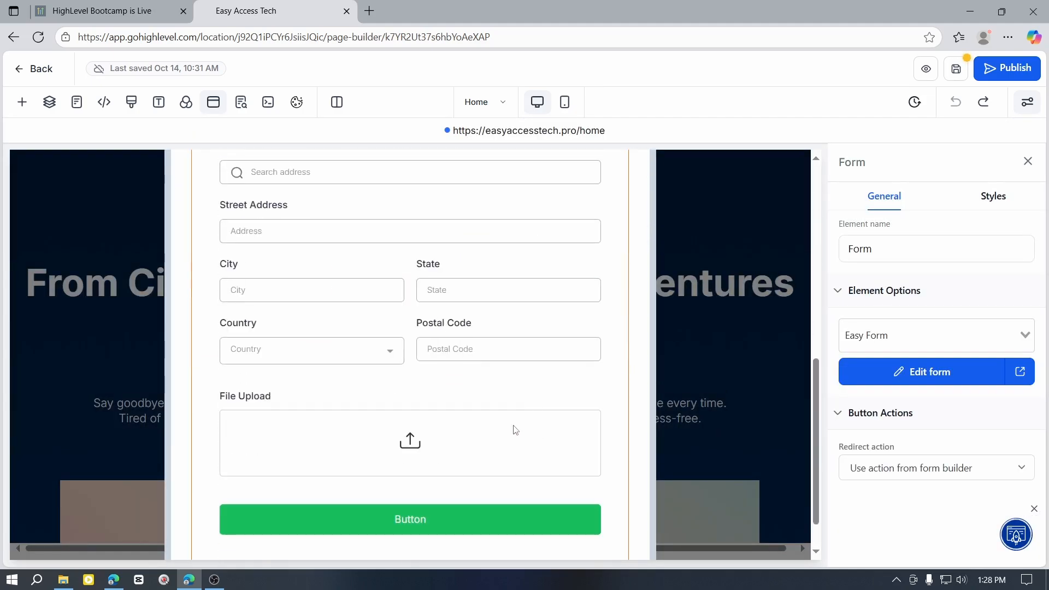
scroll(503, 430, "up", 6)
scroll(462, 454, "down", 3)
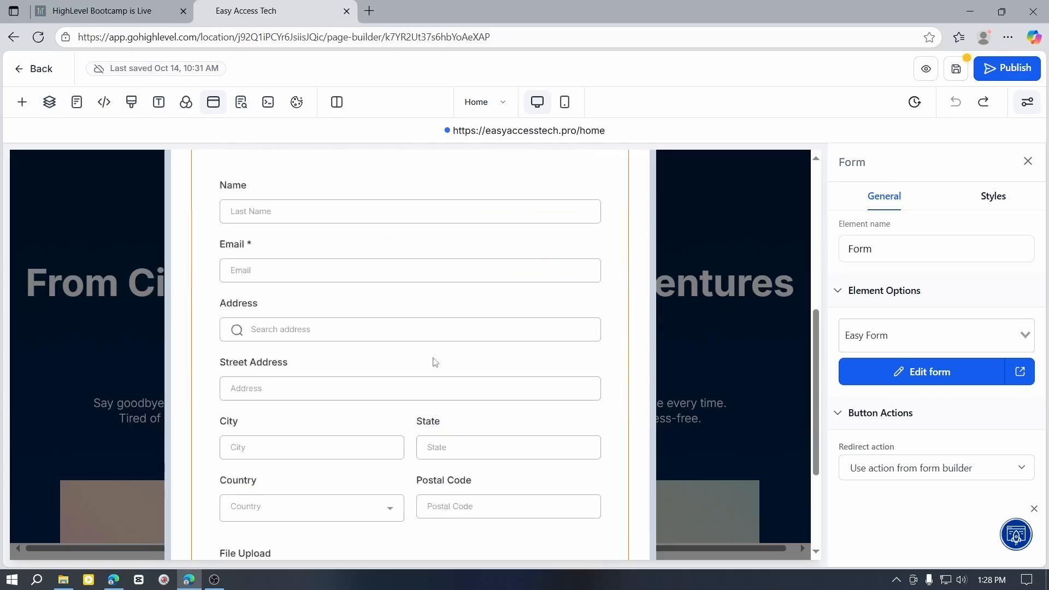
scroll(433, 295, "up", 5)
- Delete the paragraph from the second column of the popup's three-column row
left_click(415, 309)
left_click(454, 340)
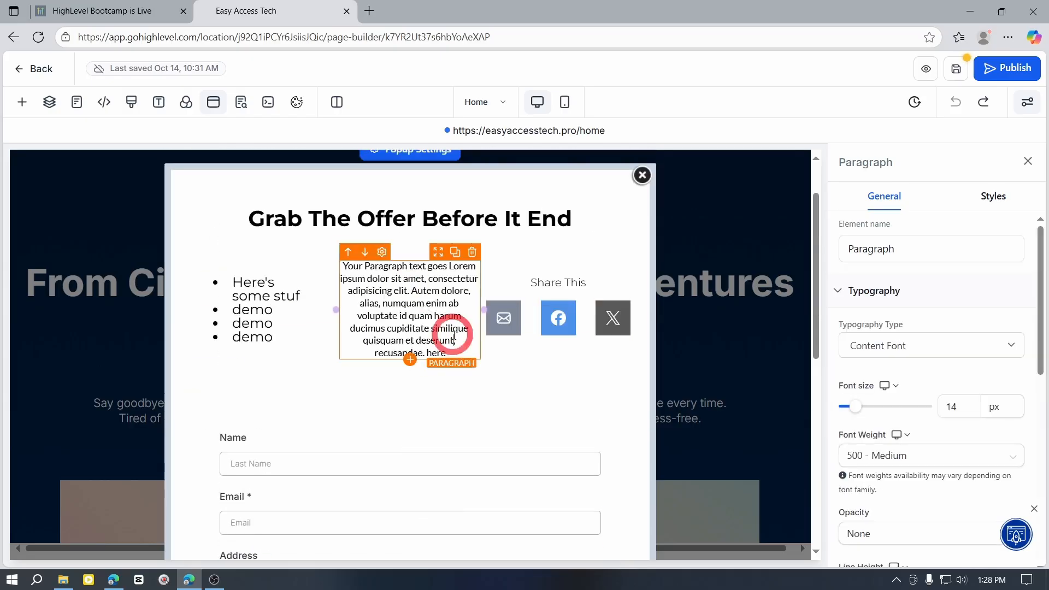
left_click(463, 281)
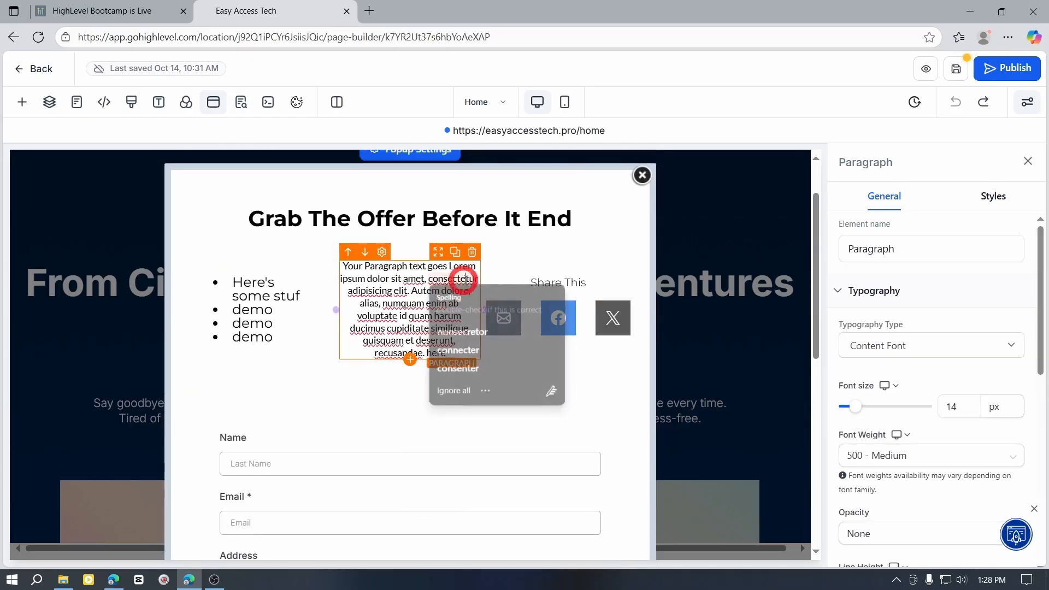
left_click(472, 251)
- Try an Image element in the emptied second column and remove it
left_click(399, 307)
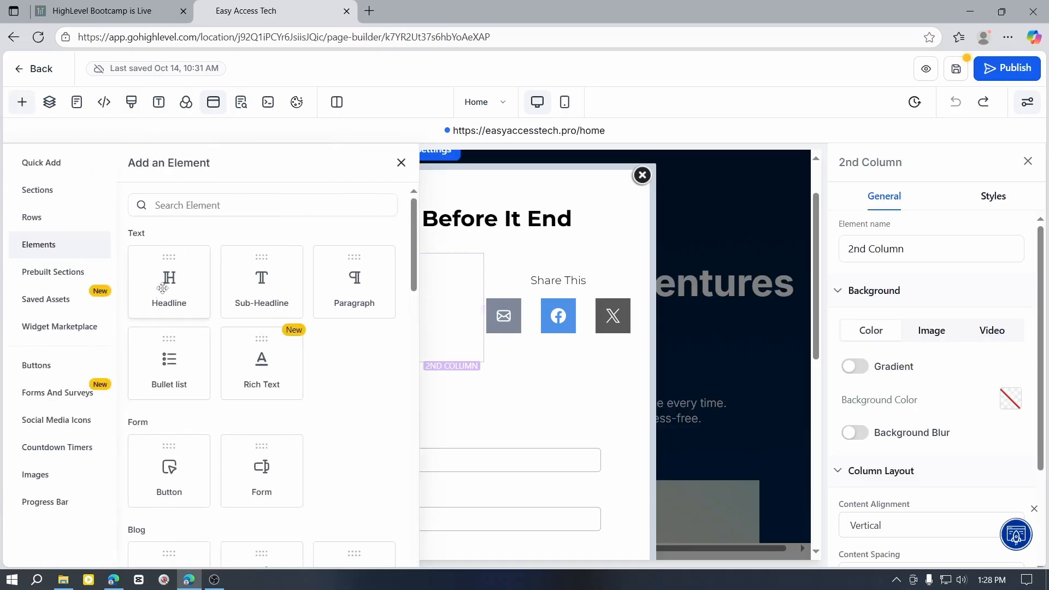
left_click(231, 200)
type("image")
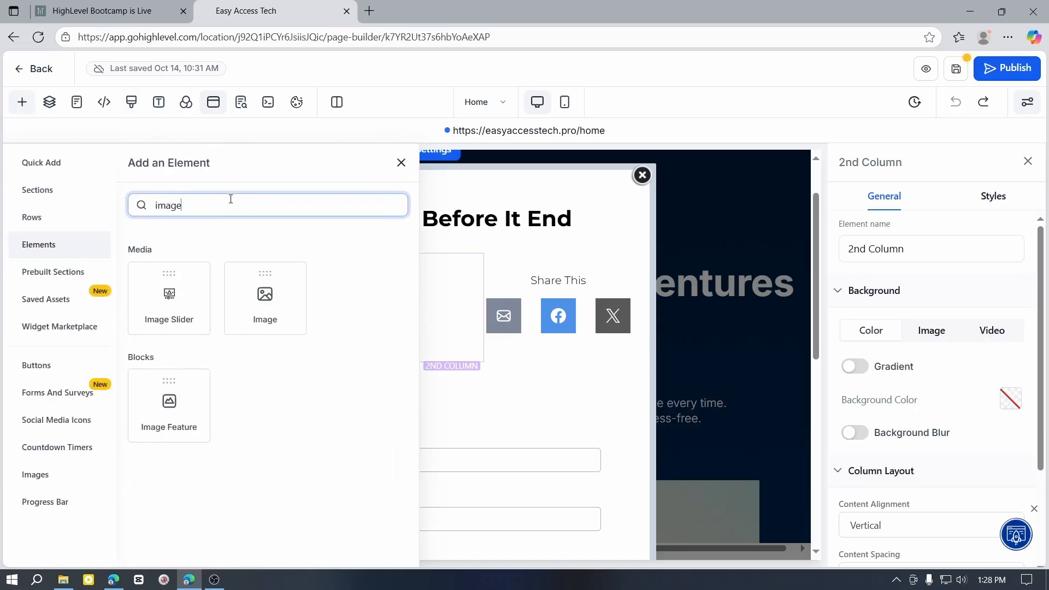
left_click_drag(265, 298, 392, 342)
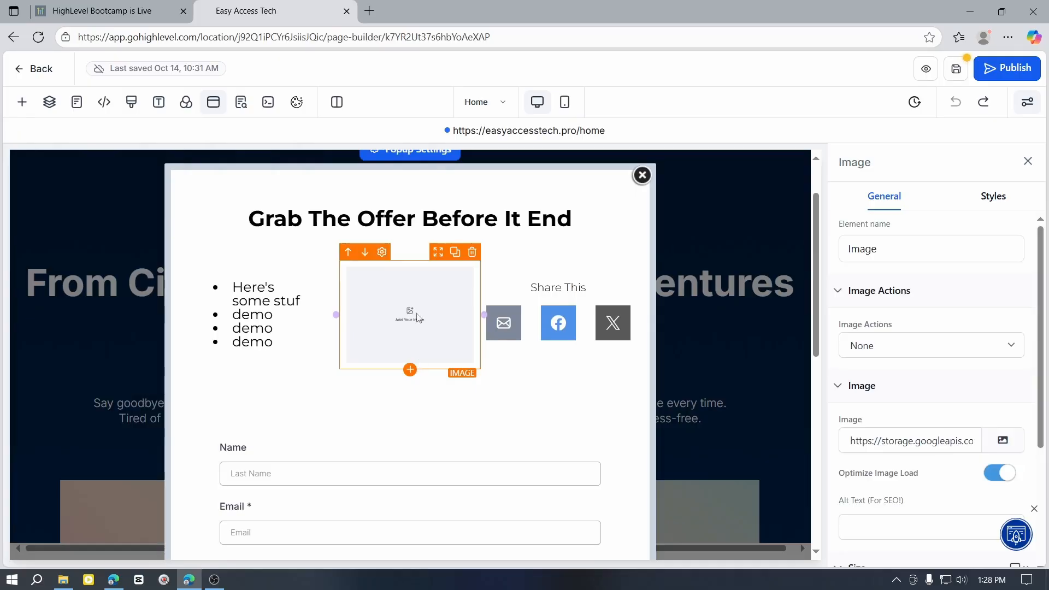
left_click(472, 252)
- Add an Image Slider element to the empty second column of the popup
left_click(412, 312)
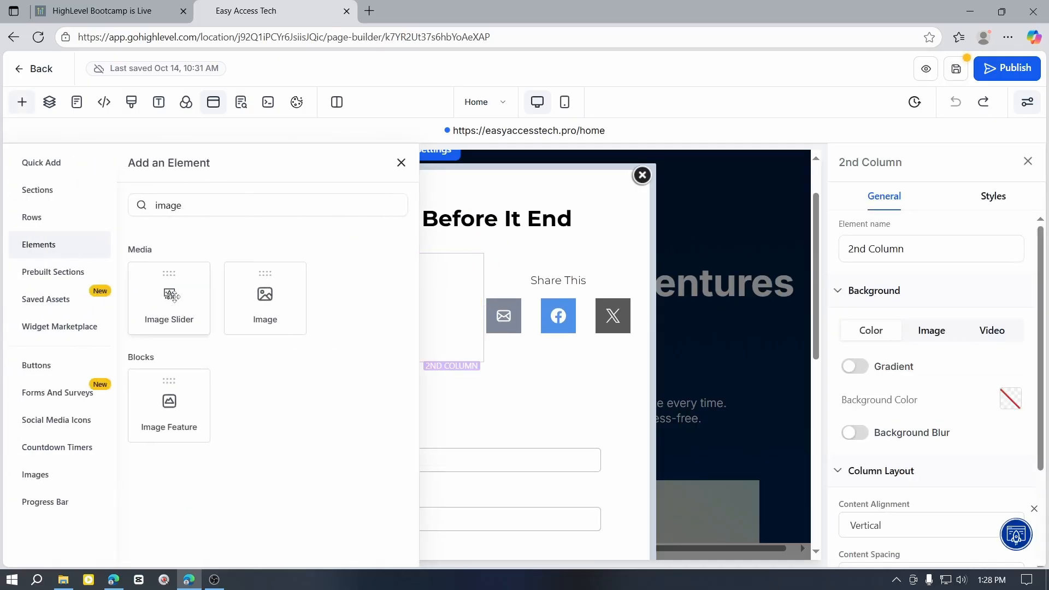
left_click_drag(171, 297, 432, 353)
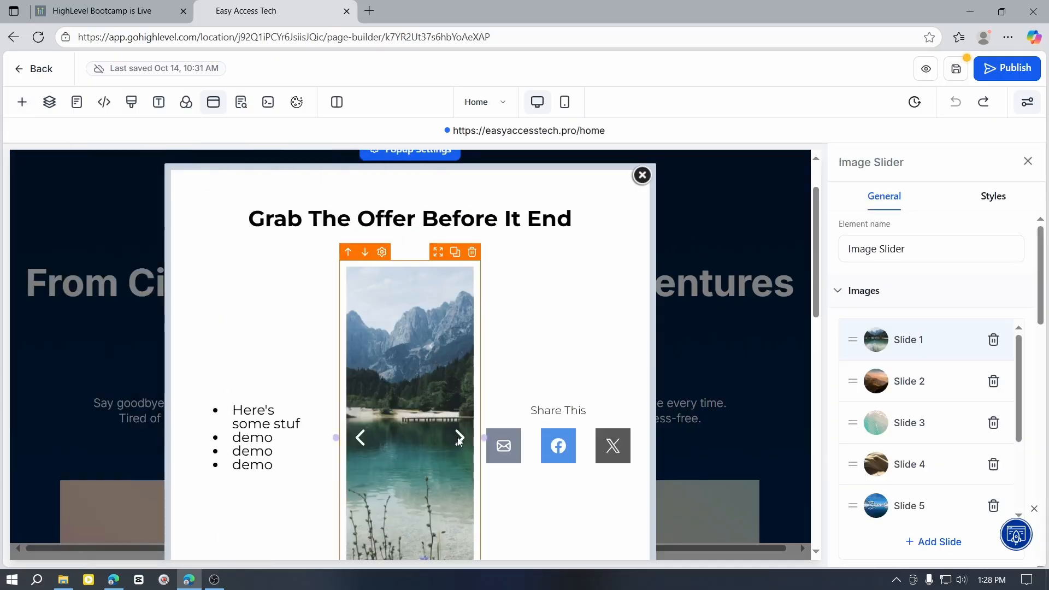
scroll(487, 371, "down", 3)
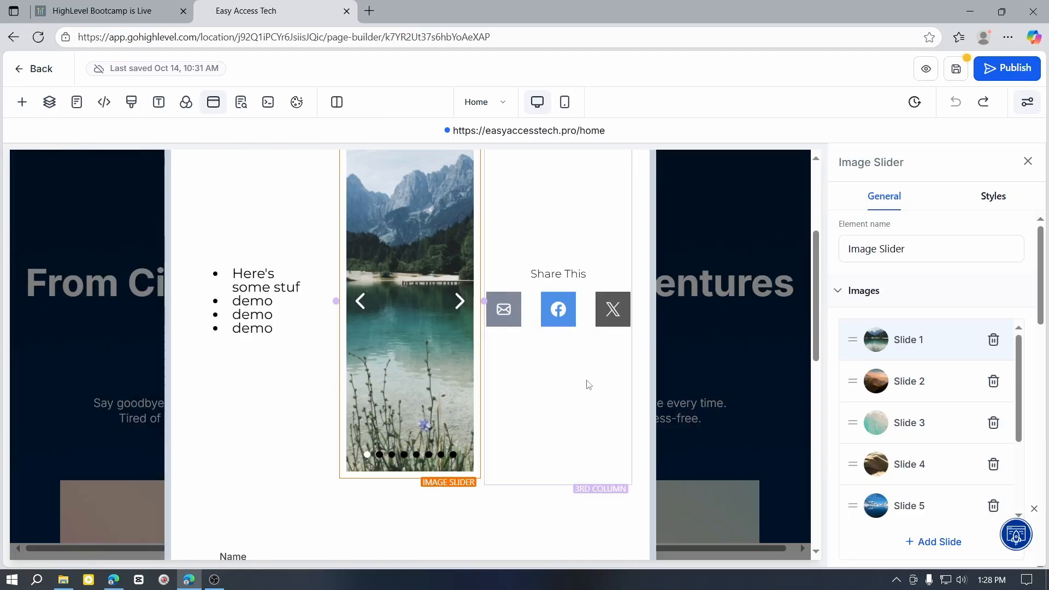
- Delete the social share column and the bullet list column so the image slider's column fills the row
left_click(588, 385)
scroll(603, 328, "up", 3)
left_click(624, 247)
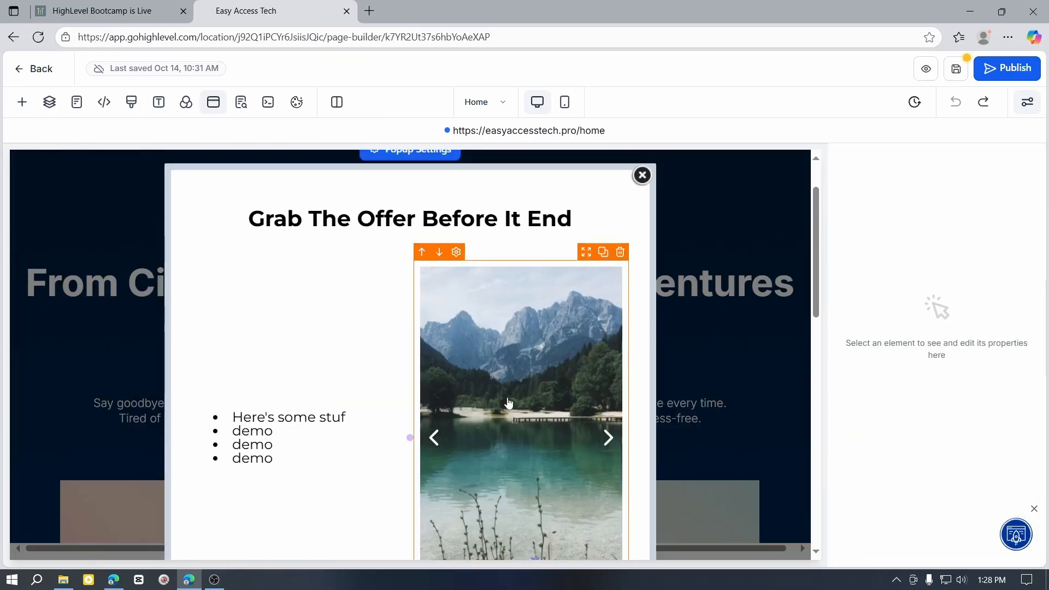
left_click(296, 347)
left_click(403, 247)
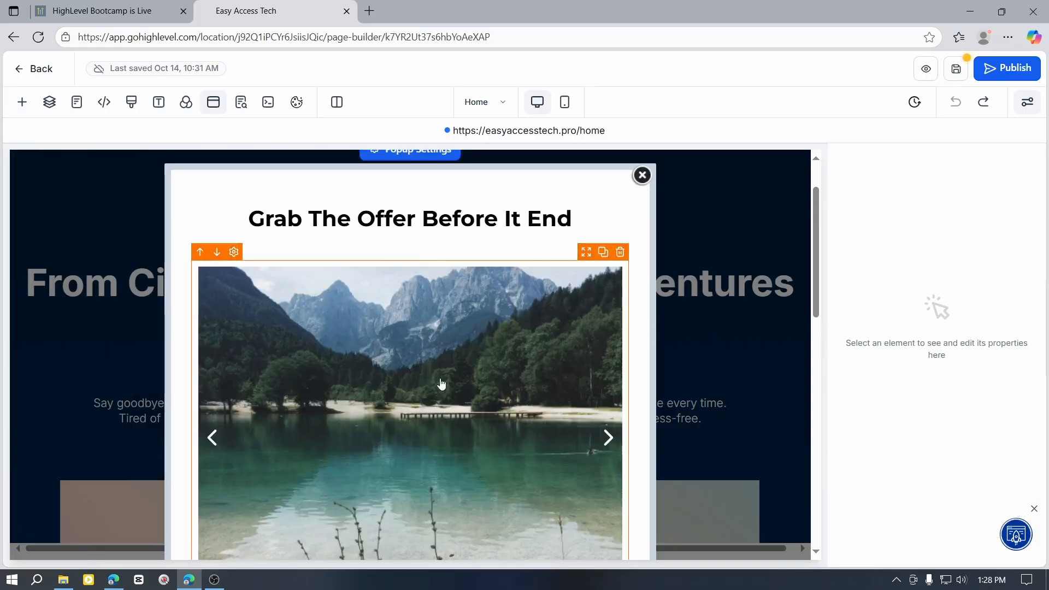
- Set the image slider's height to 300 px
scroll(492, 416, "down", 5)
left_click(530, 339)
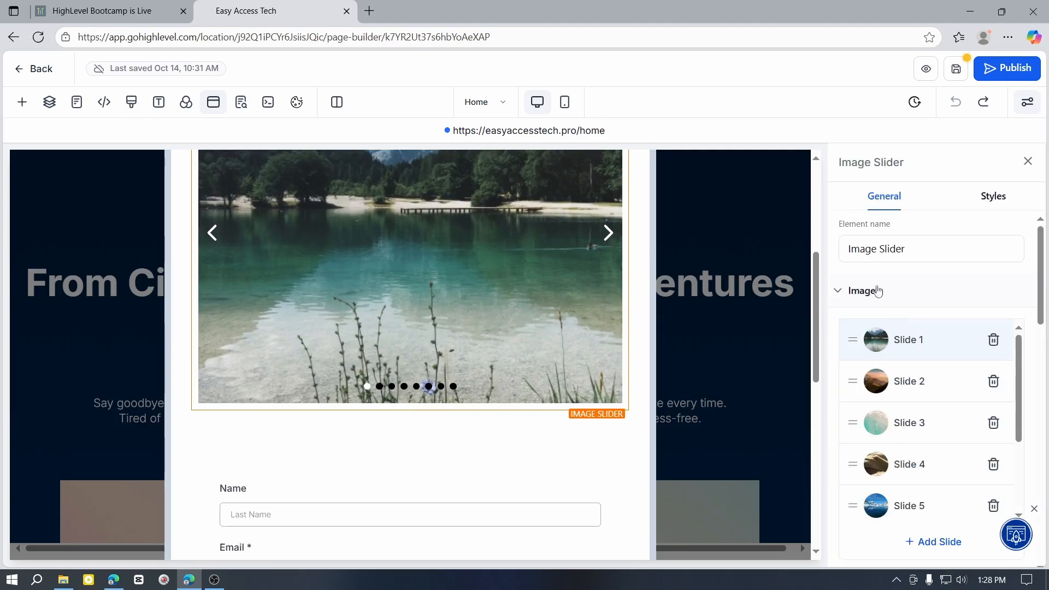
scroll(916, 464, "down", 6)
scroll(917, 464, "down", 4)
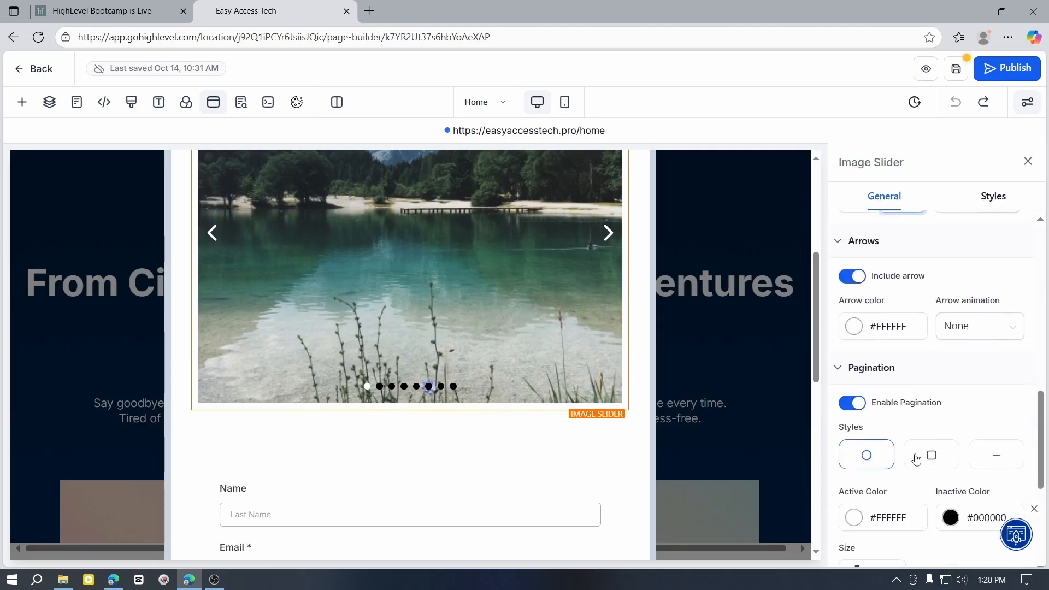
scroll(923, 426, "up", 2)
left_click(952, 340)
left_click_drag(868, 336, 796, 340)
key("BackSpace")
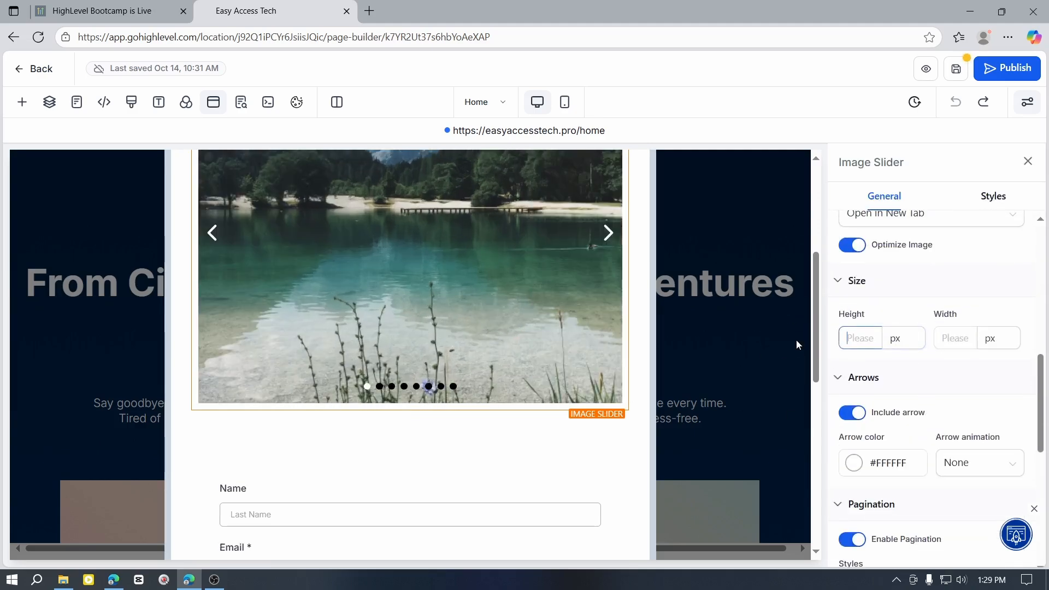
type("300")
double_click(856, 339)
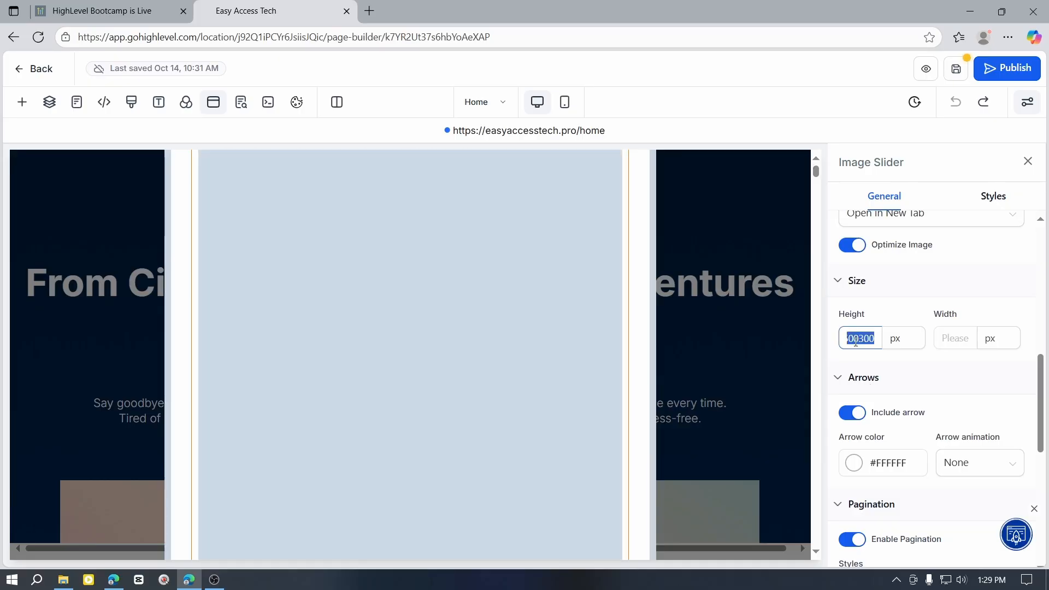
type("36")
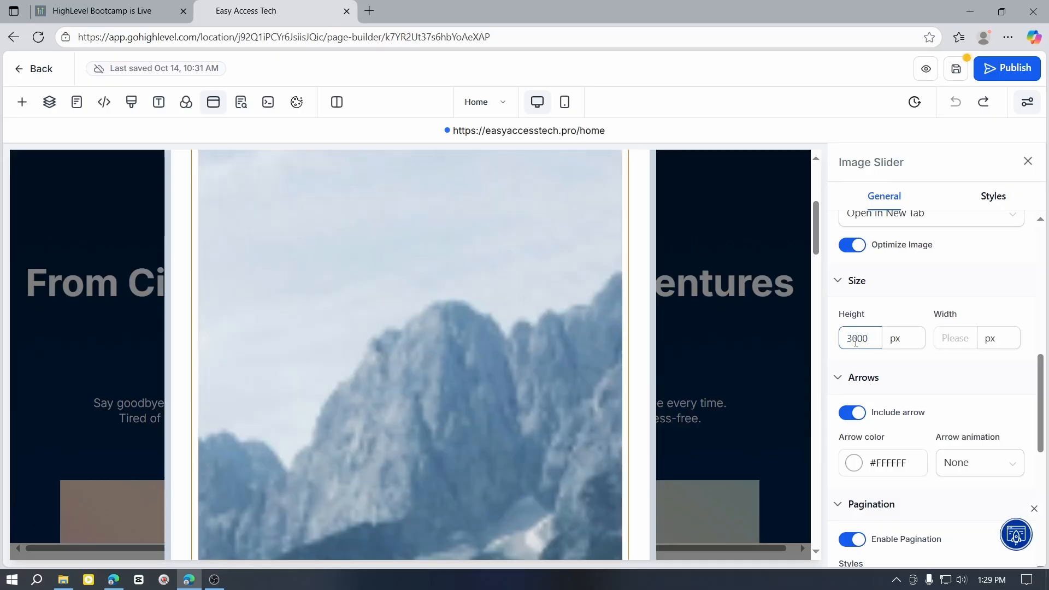
left_click(969, 384)
- Review the popup's layout, checking the resized image slider and the form beneath it
left_click(569, 401)
scroll(545, 421, "up", 2)
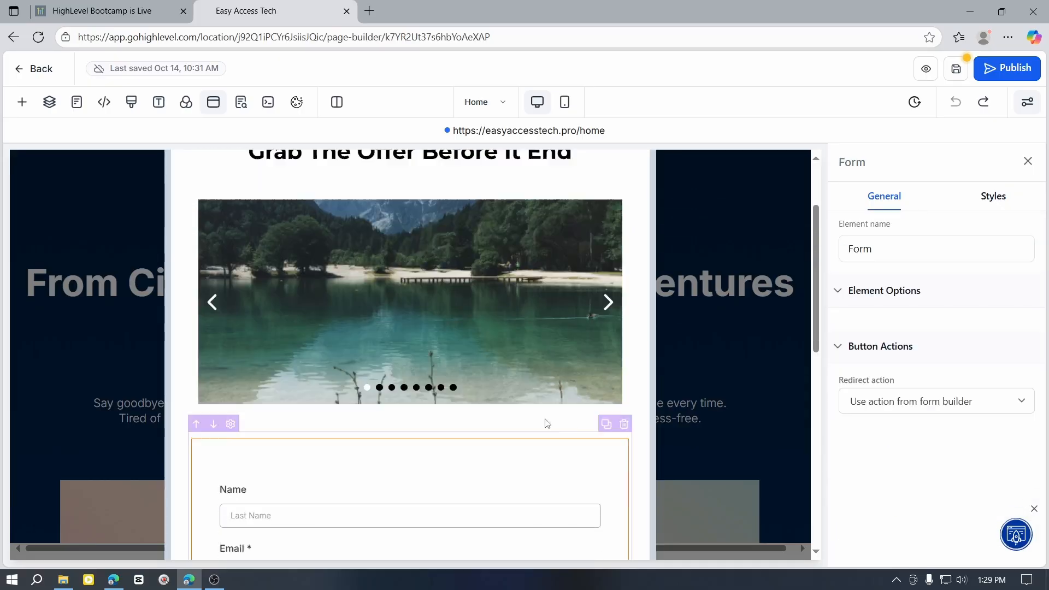
left_click(634, 319)
scroll(494, 328, "down", 3)
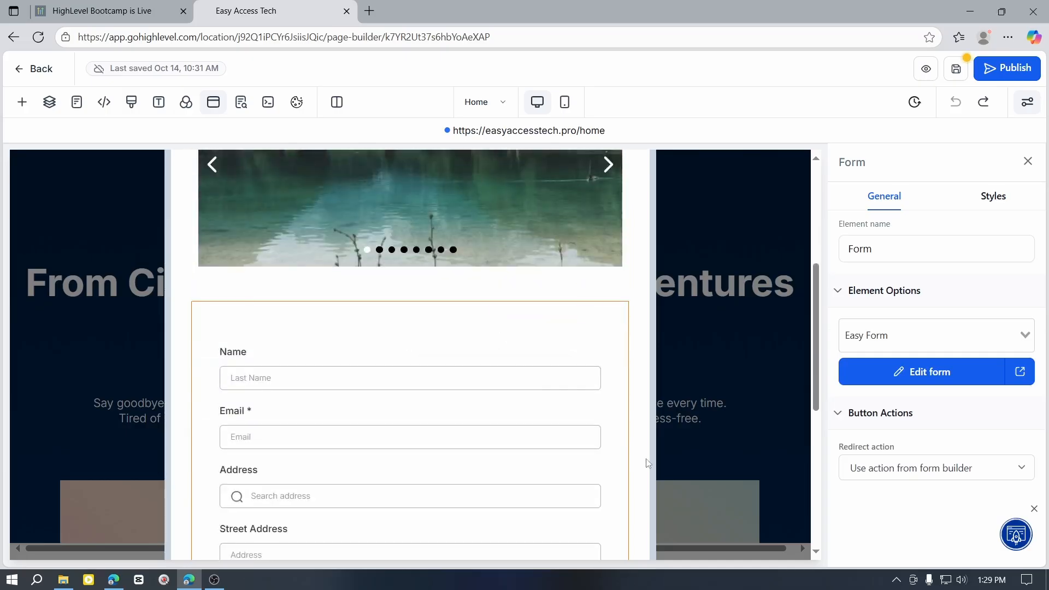
scroll(577, 309, "up", 2)
left_click(577, 309)
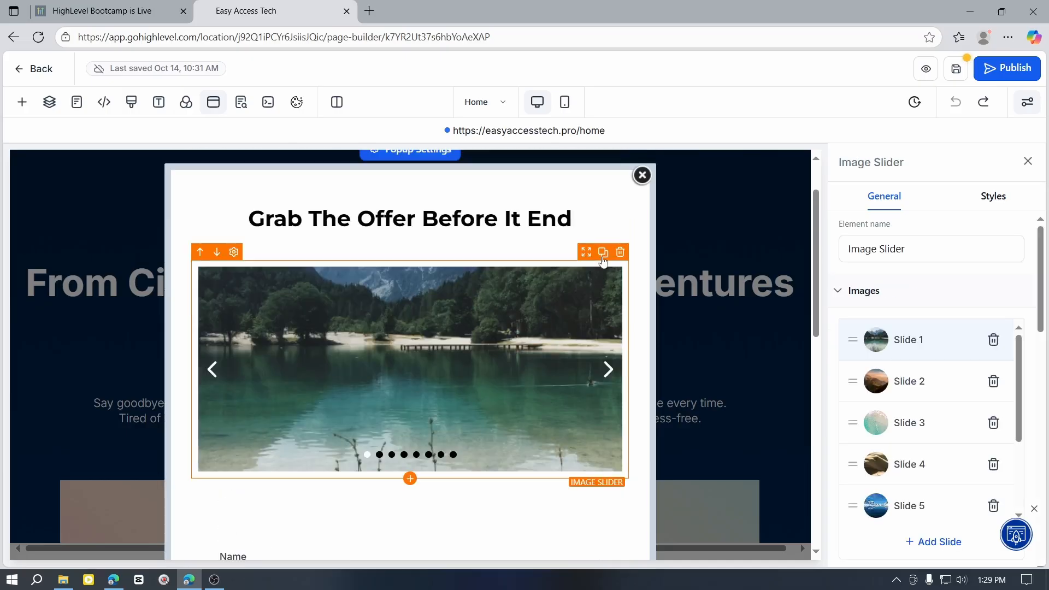
left_click(607, 369)
scroll(428, 377, "down", 4)
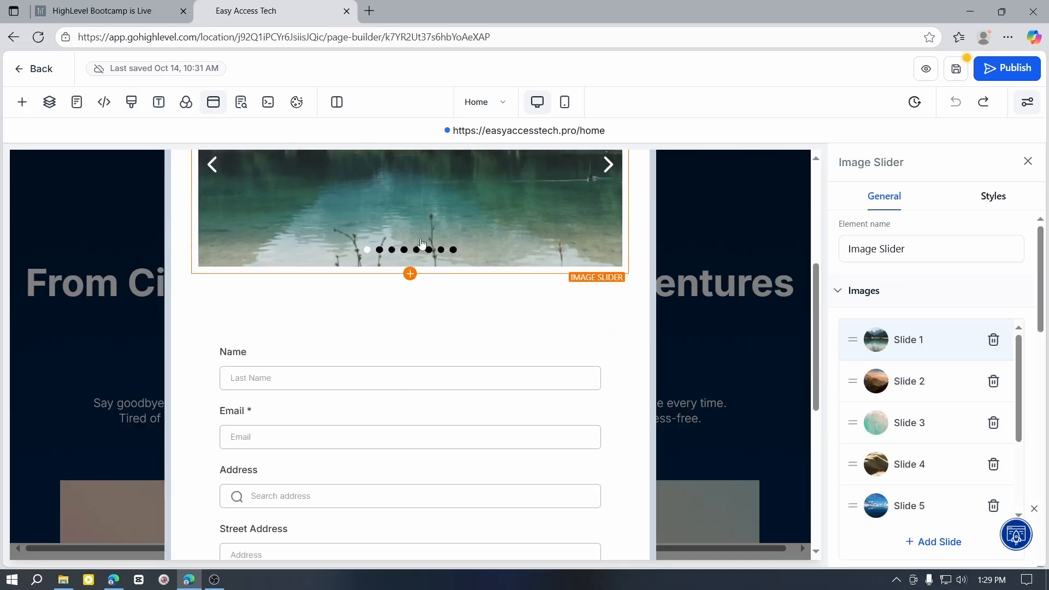
scroll(385, 324, "down", 7)
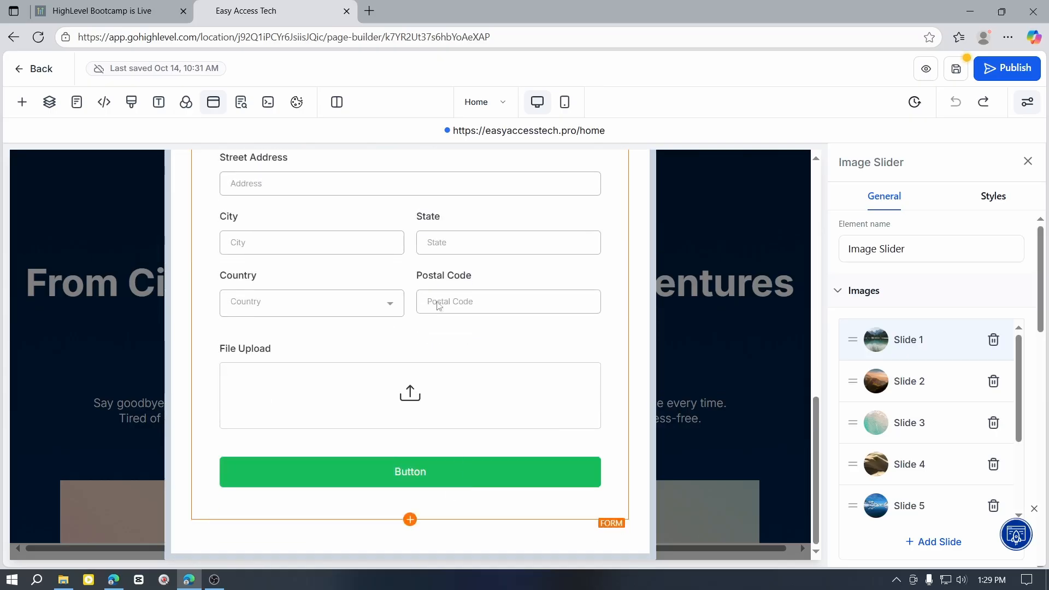
scroll(466, 361, "up", 5)
scroll(453, 348, "down", 6)
scroll(450, 399, "up", 6)
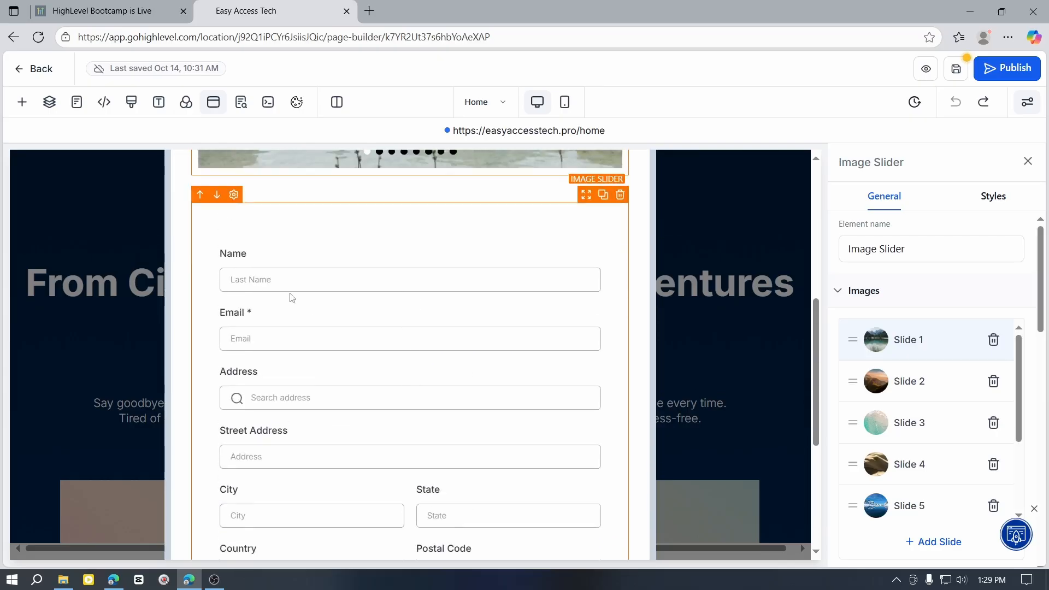
- Select the form and examine its fields down to the button and the popup's header area
left_click(352, 313)
scroll(454, 349, "down", 2)
scroll(454, 349, "up", 3)
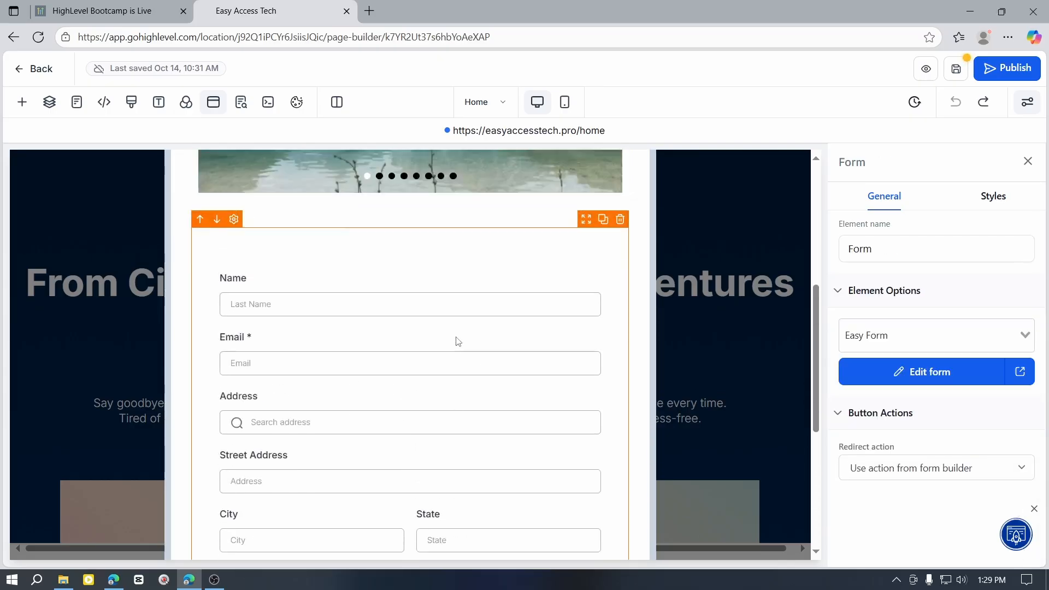
scroll(440, 369, "down", 5)
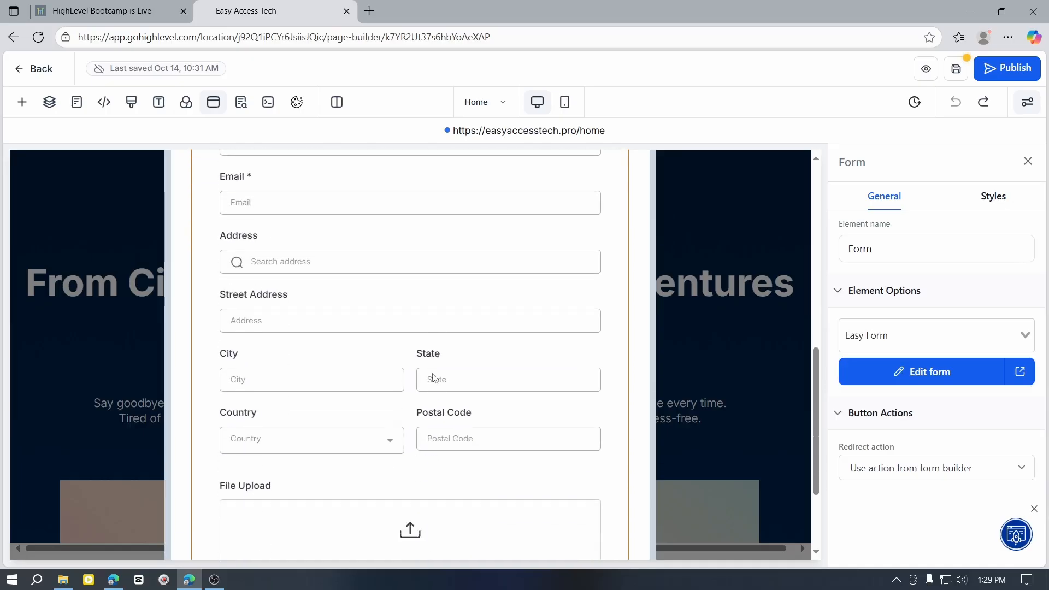
scroll(440, 371, "down", 1)
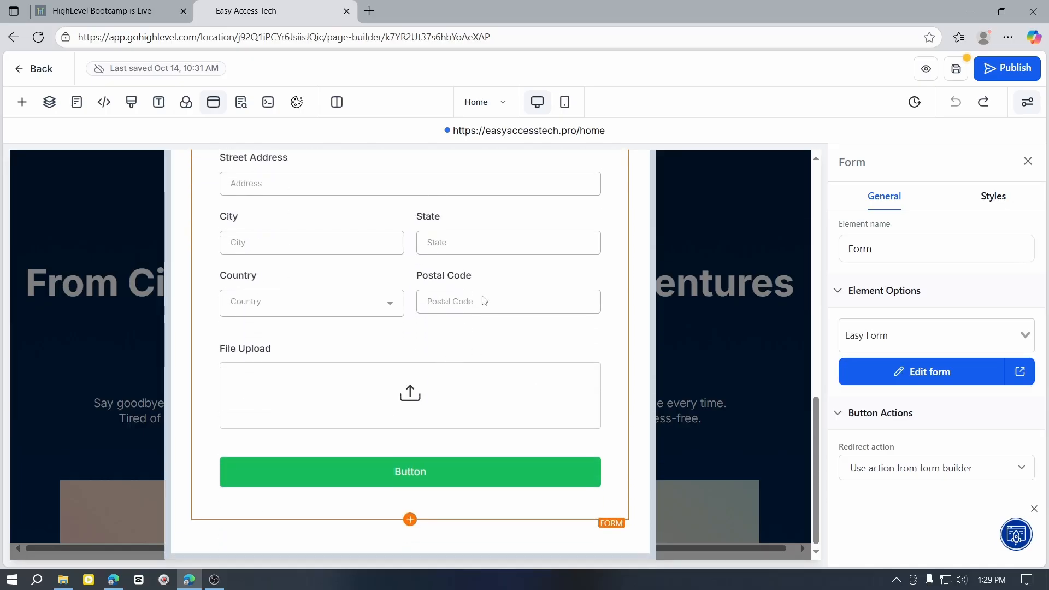
scroll(480, 322, "up", 6)
scroll(495, 295, "up", 5)
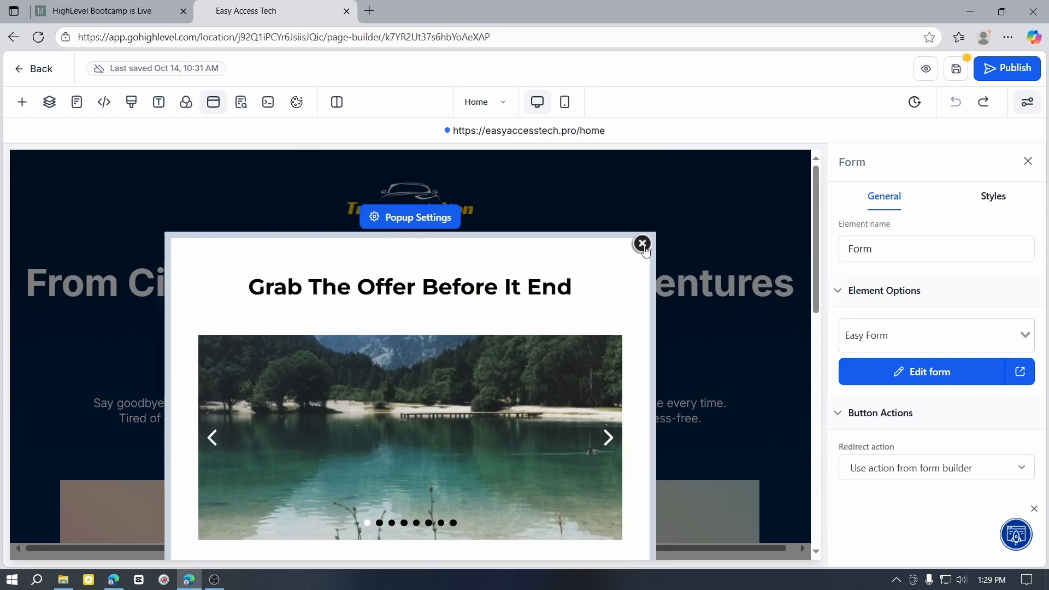
- Turn off the form's mobile visibility in its style settings, keeping it enabled for desktop
left_click(990, 197)
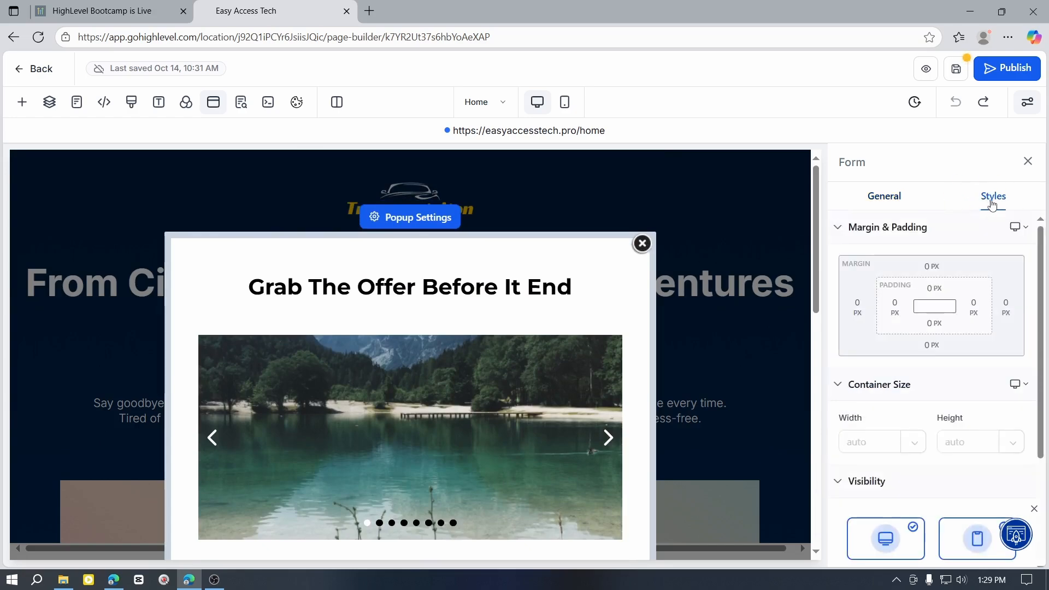
scroll(919, 299, "down", 3)
left_click(989, 380)
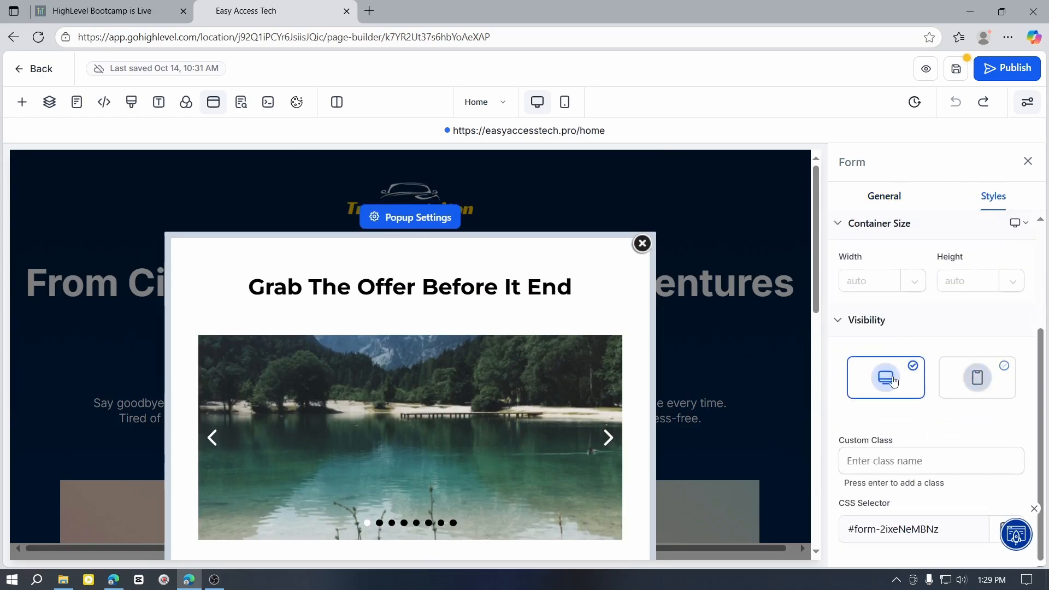
- Set the form's visibility so that it is enabled for both desktop and mobile
left_click(890, 376)
left_click(976, 384)
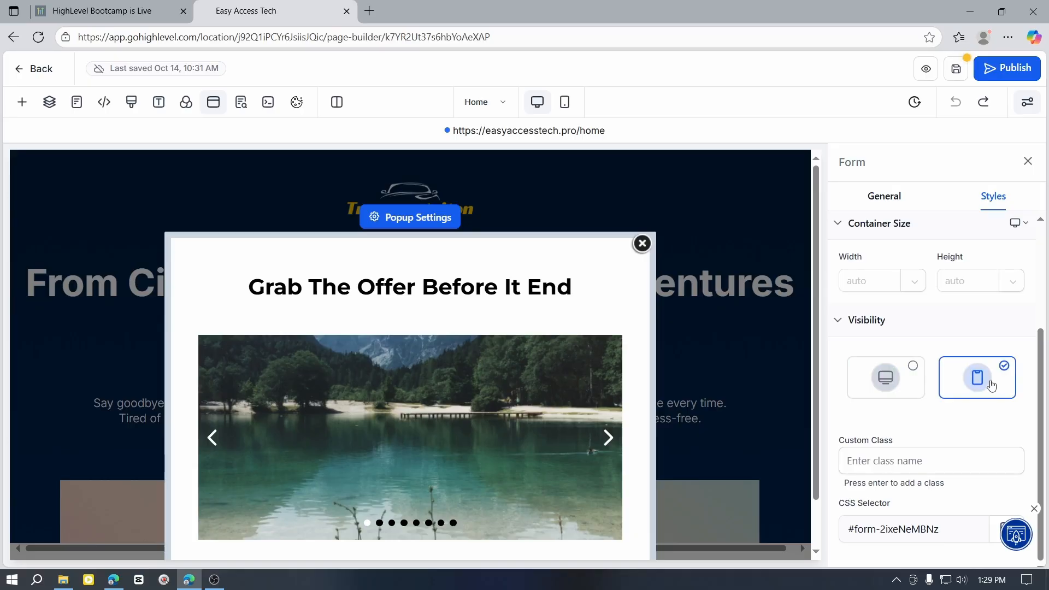
left_click(896, 372)
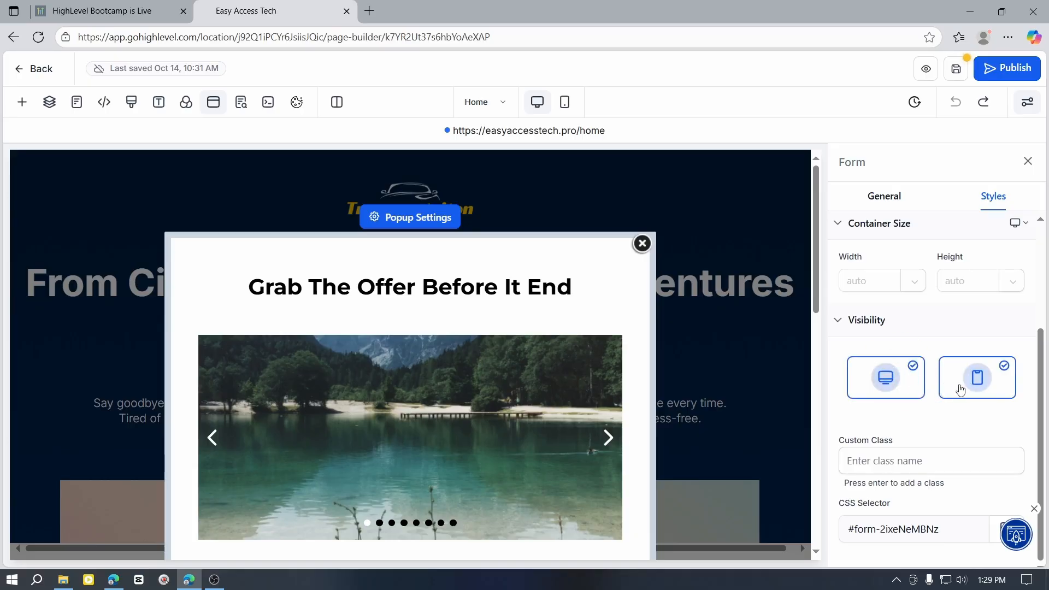
left_click(917, 421)
scroll(914, 428, "up", 1)
scroll(914, 428, "down", 1)
scroll(901, 464, "up", 4)
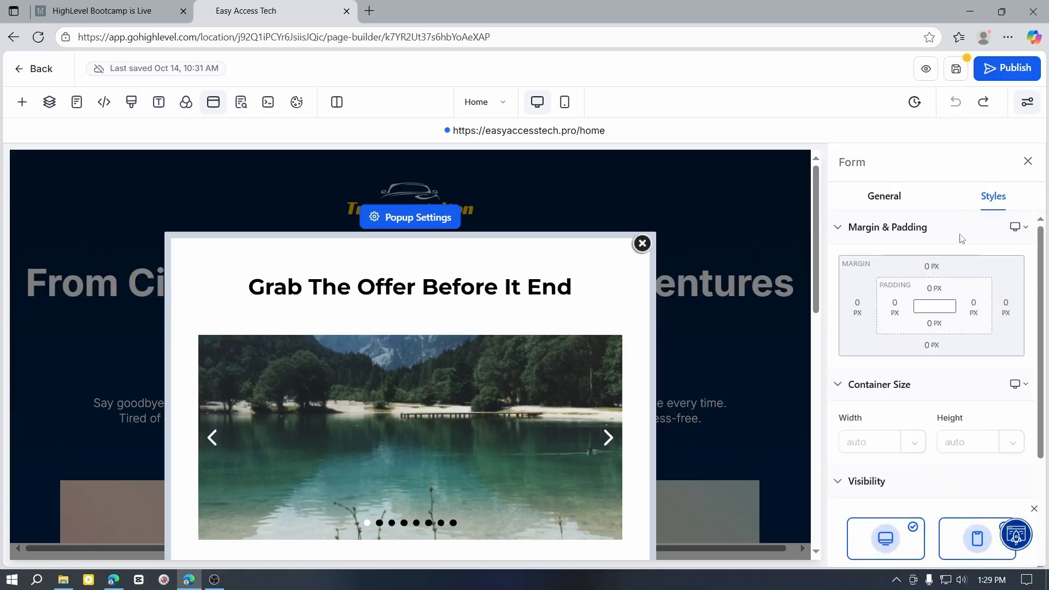
- Review the form's general settings and examine its fields in the popup from Name down to the submit button
left_click(888, 200)
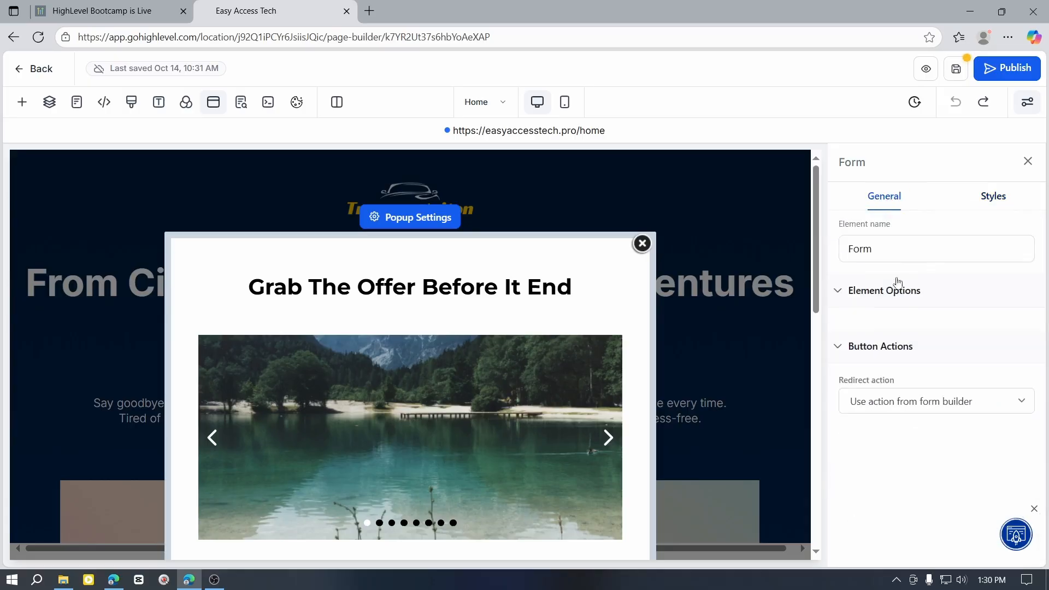
left_click(897, 249)
left_click(918, 336)
left_click(903, 499)
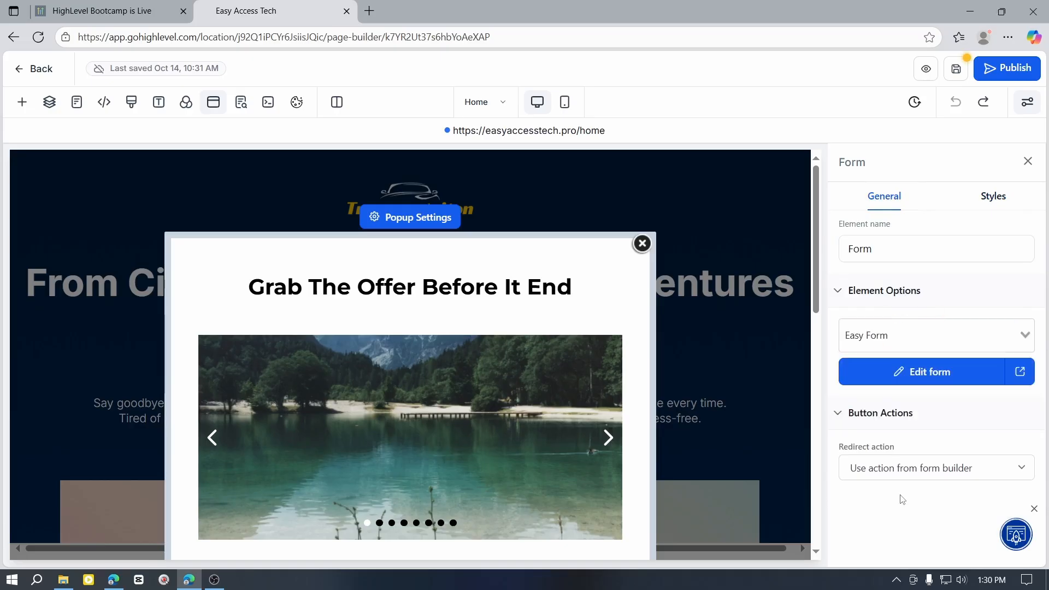
scroll(372, 419, "down", 5)
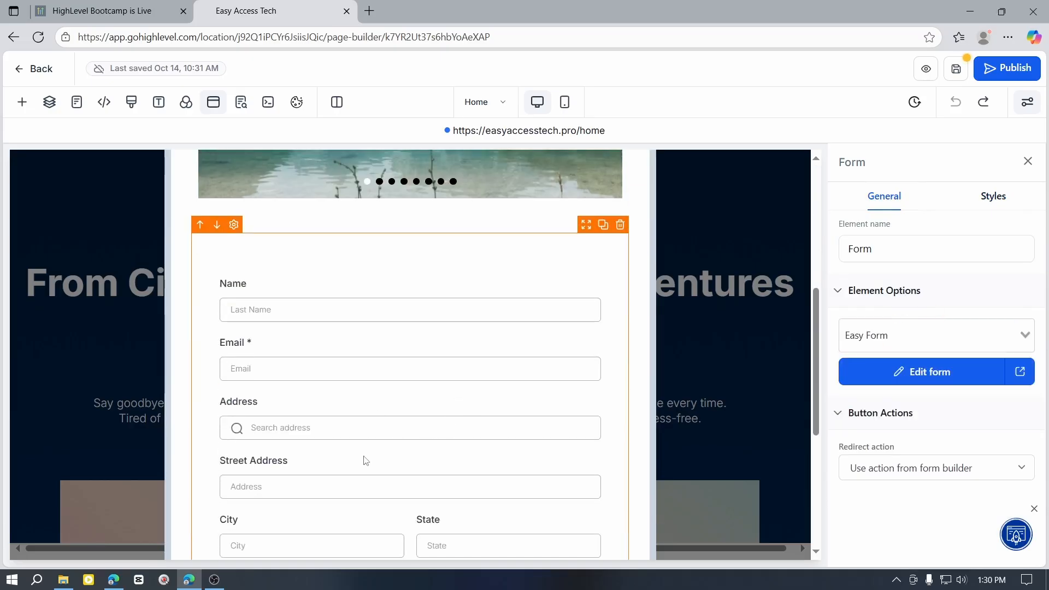
scroll(365, 460, "down", 2)
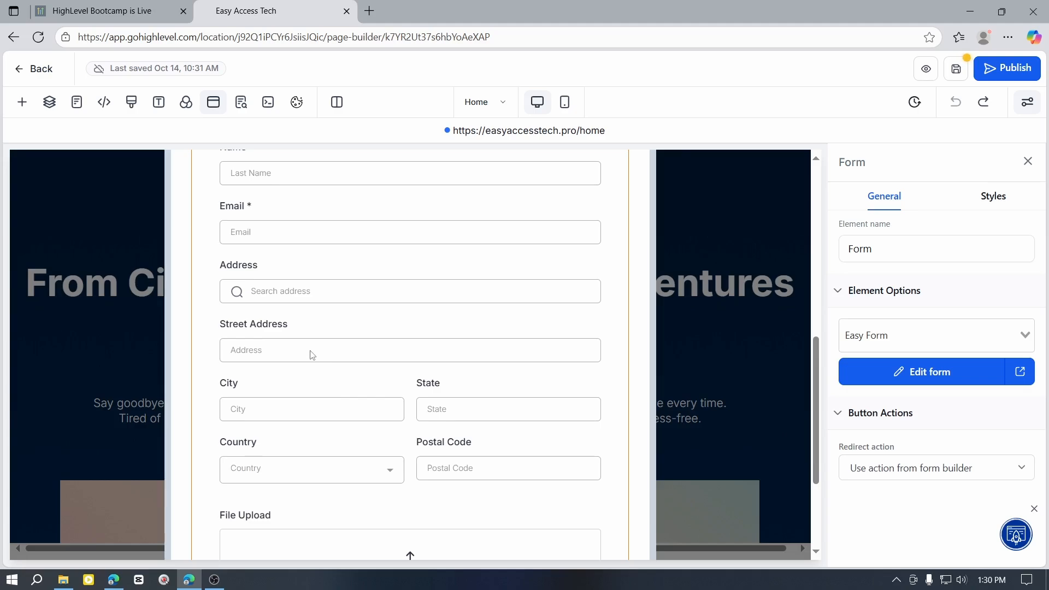
scroll(383, 350, "up", 2)
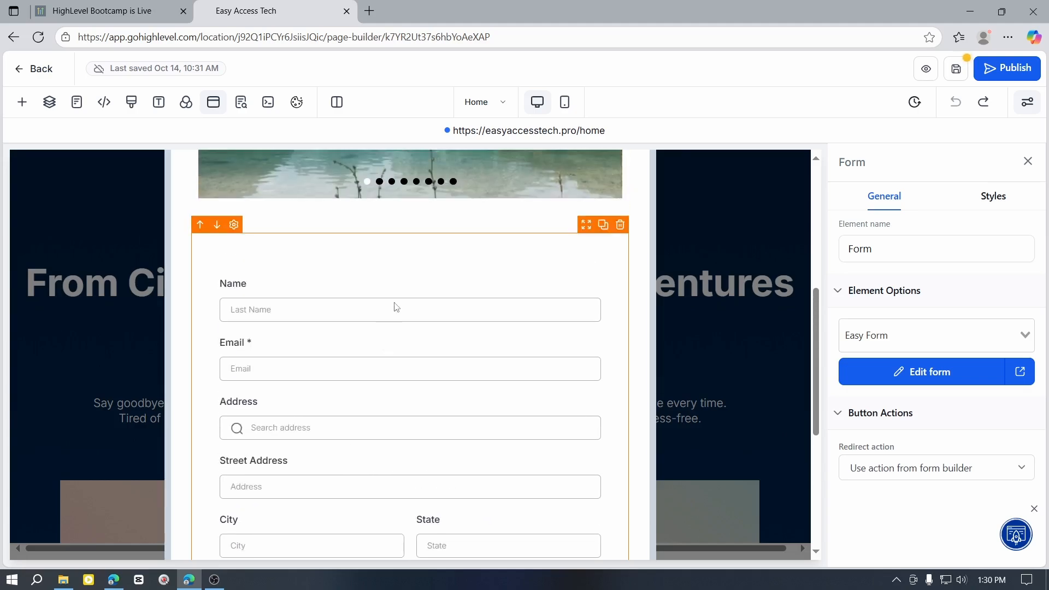
scroll(382, 370, "down", 4)
scroll(399, 411, "up", 3)
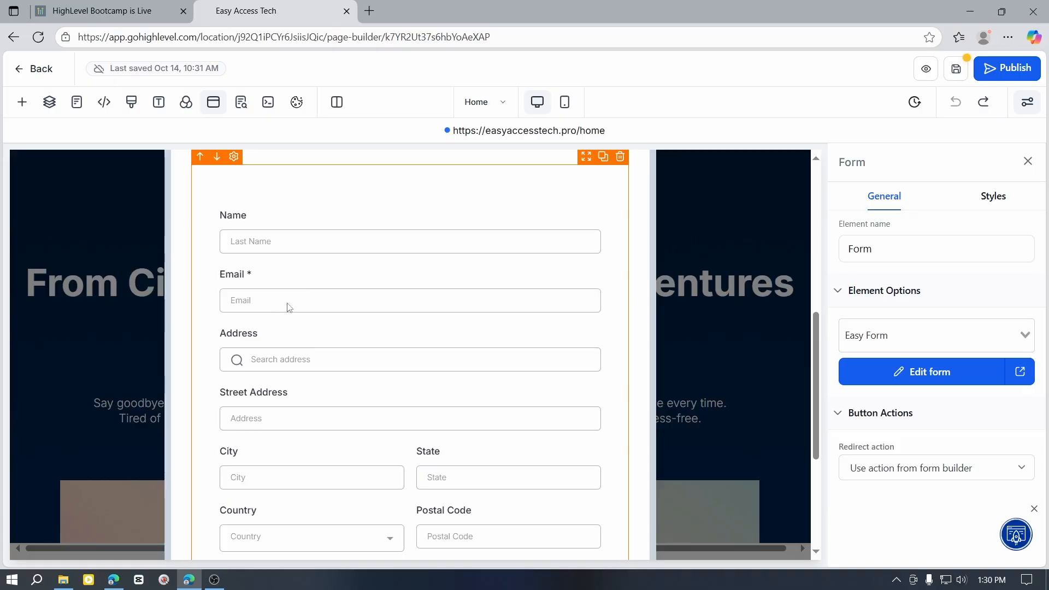
left_click(494, 435)
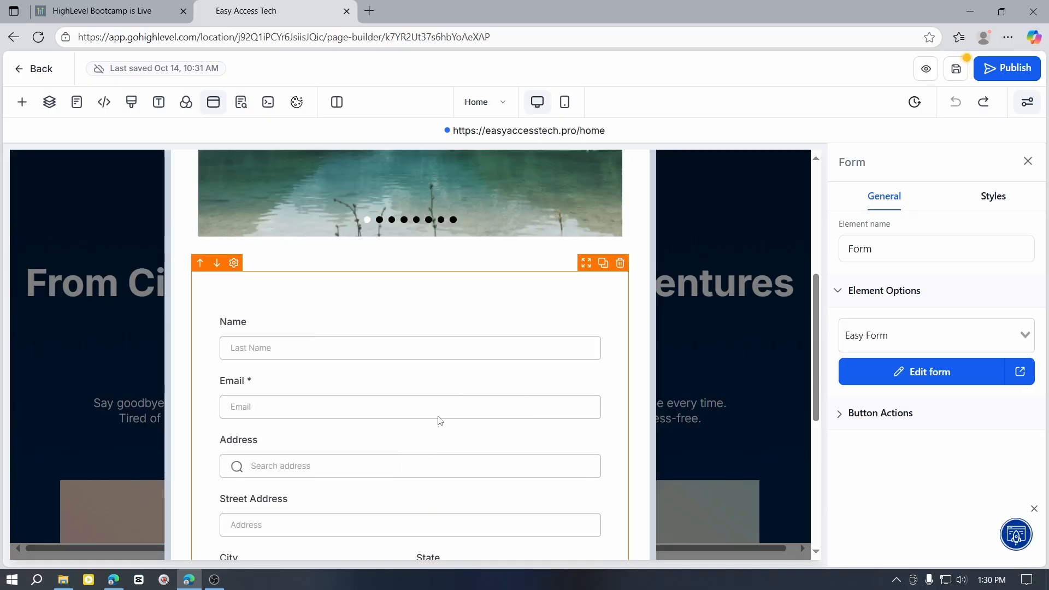
scroll(437, 422, "down", 4)
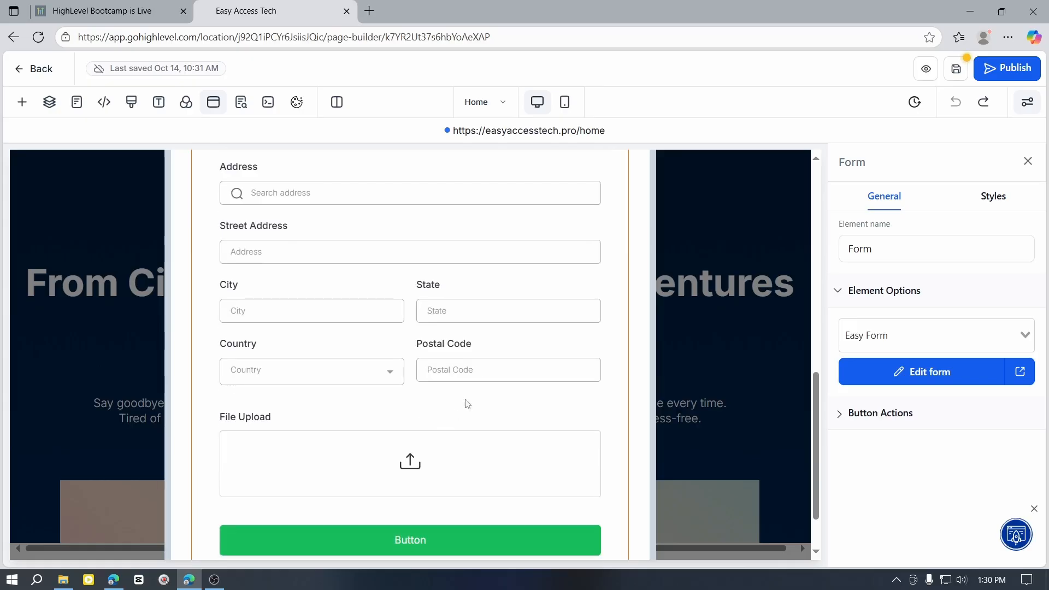
scroll(437, 363, "up", 1)
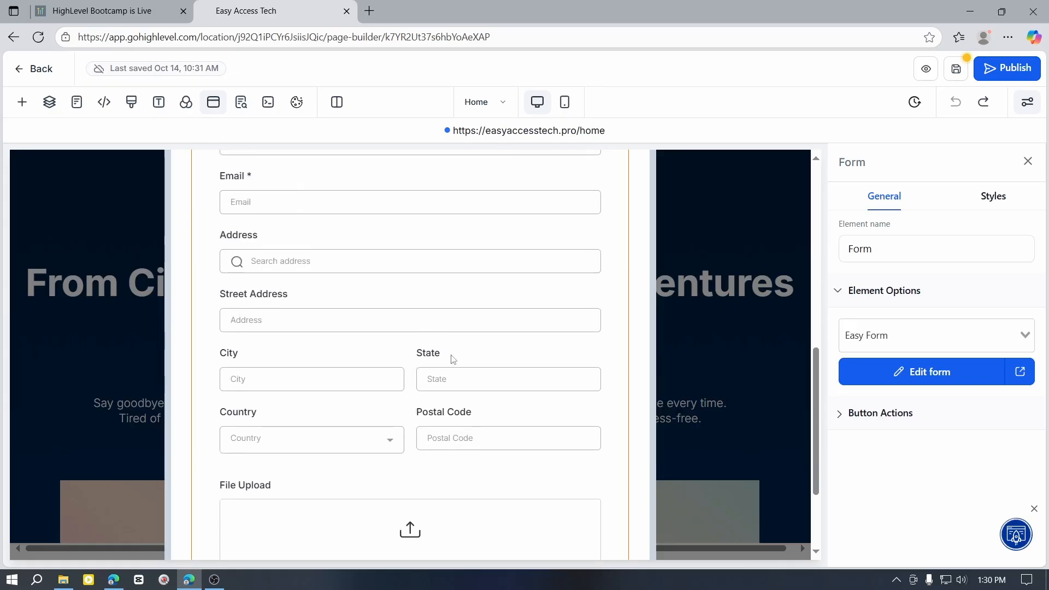
scroll(446, 361, "down", 3)
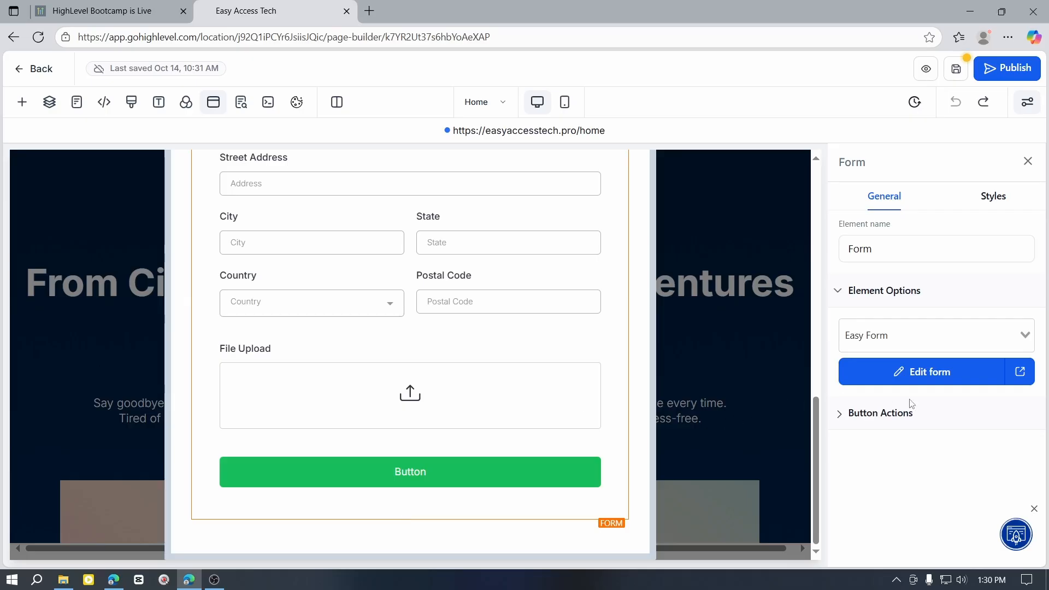
- Set the form's redirect action to Go to website Url with easyaccesstech.pro as the website
left_click(871, 290)
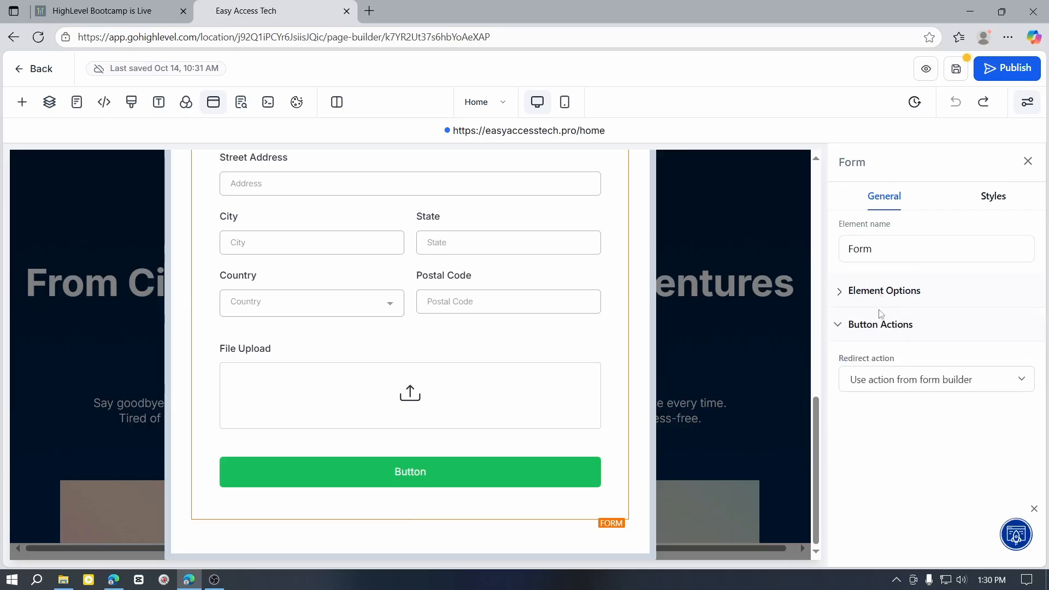
left_click_drag(835, 361, 905, 360)
left_click(892, 449)
left_click(971, 379)
left_click(923, 403)
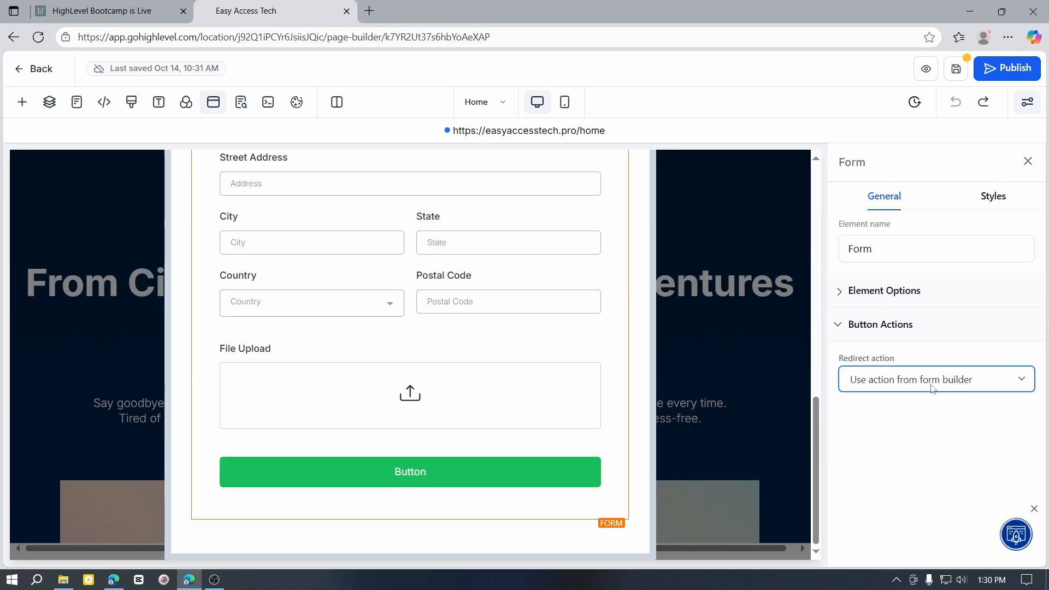
left_click(931, 385)
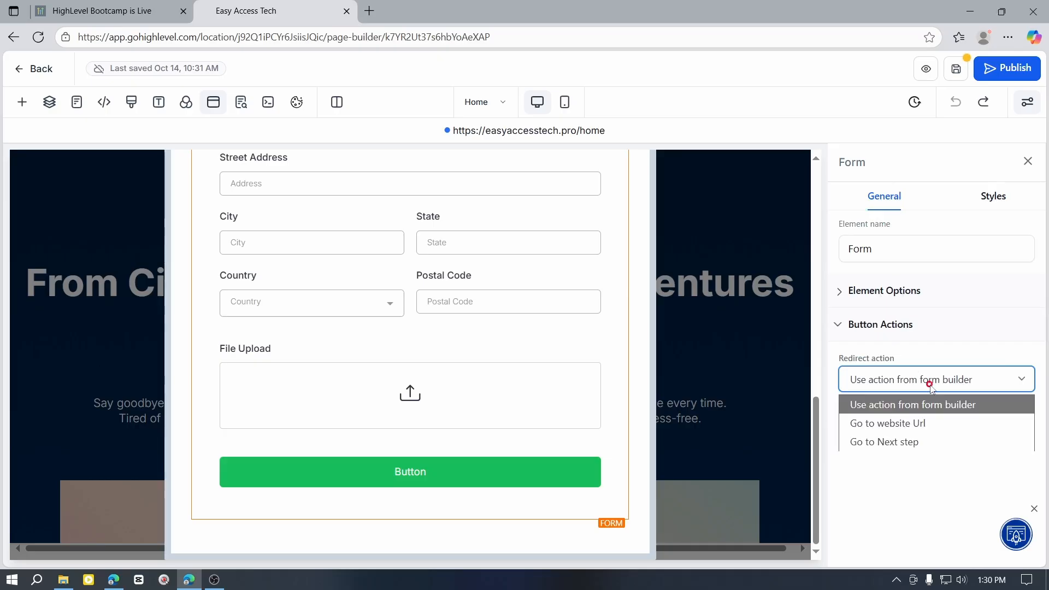
left_click(887, 429)
left_click(901, 433)
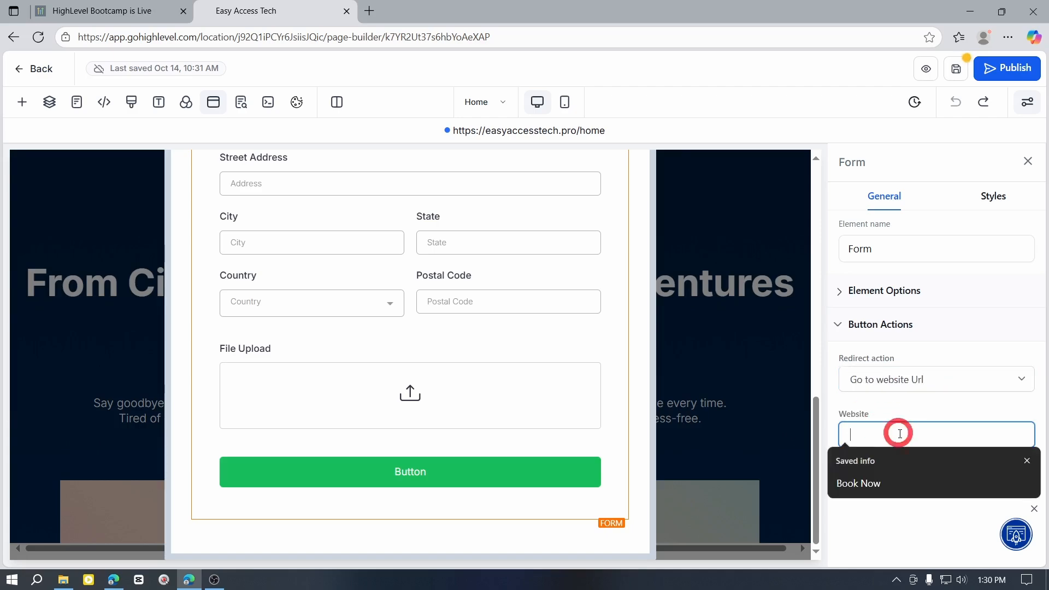
type("ea")
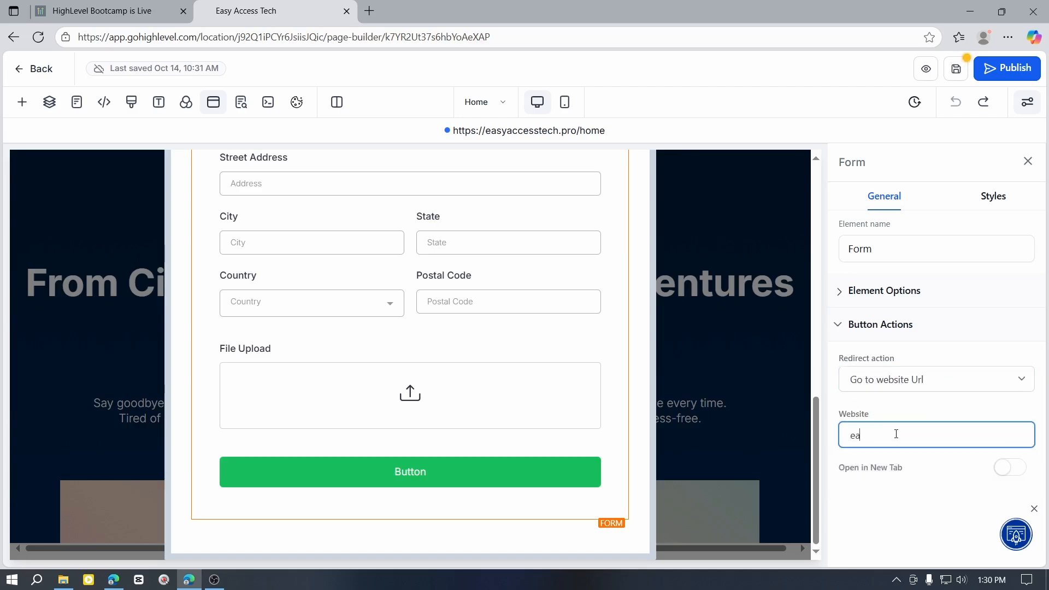
type("syaccesstech.pro")
- Check the popup's headline, image slider and form in the mobile layout, and return to the desktop layout
left_click(564, 102)
scroll(431, 325, "up", 10)
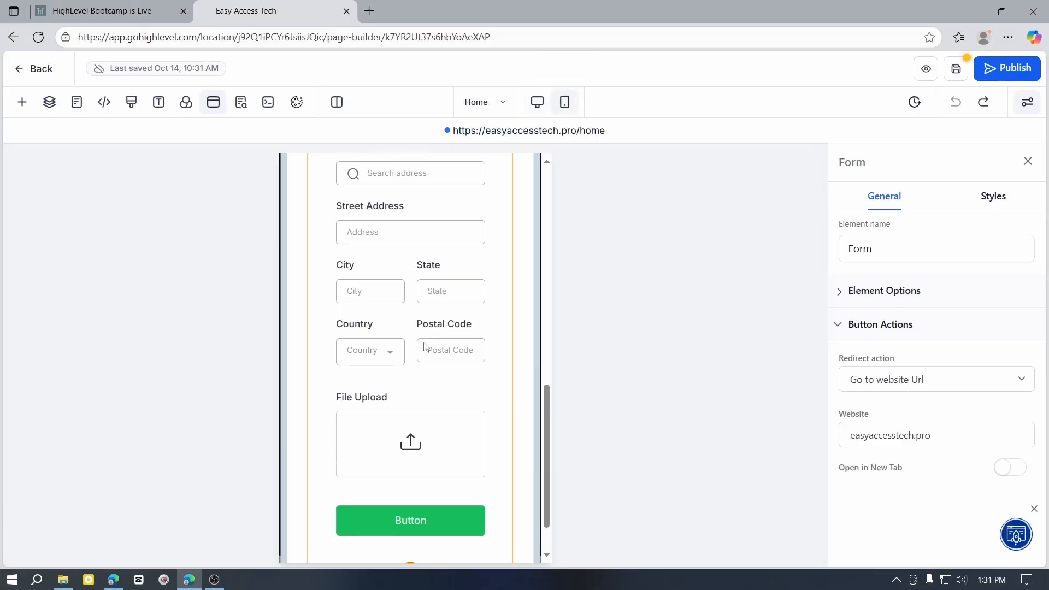
scroll(452, 280, "down", 10)
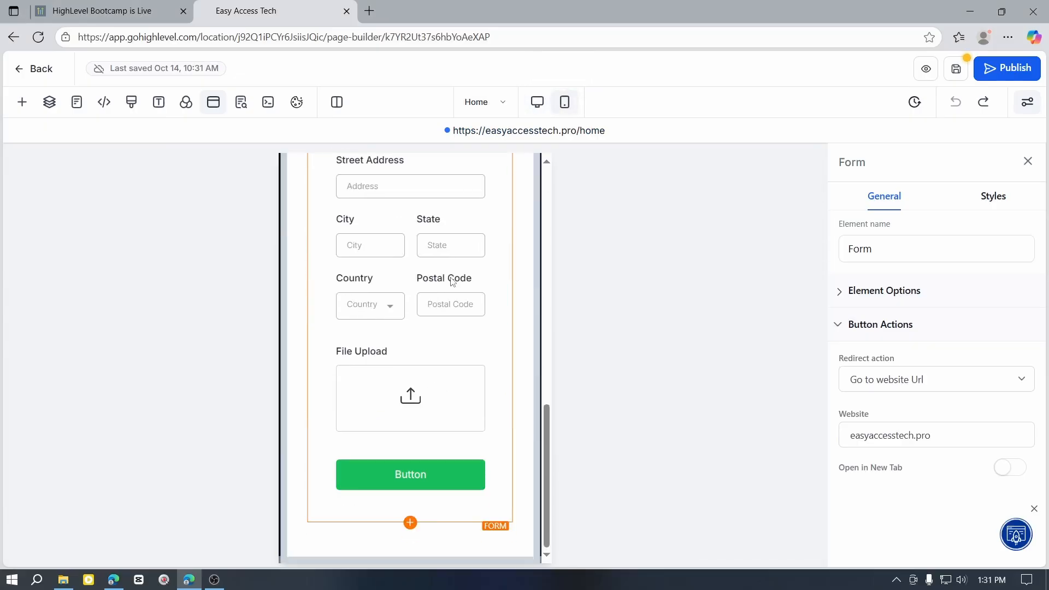
scroll(462, 392, "up", 15)
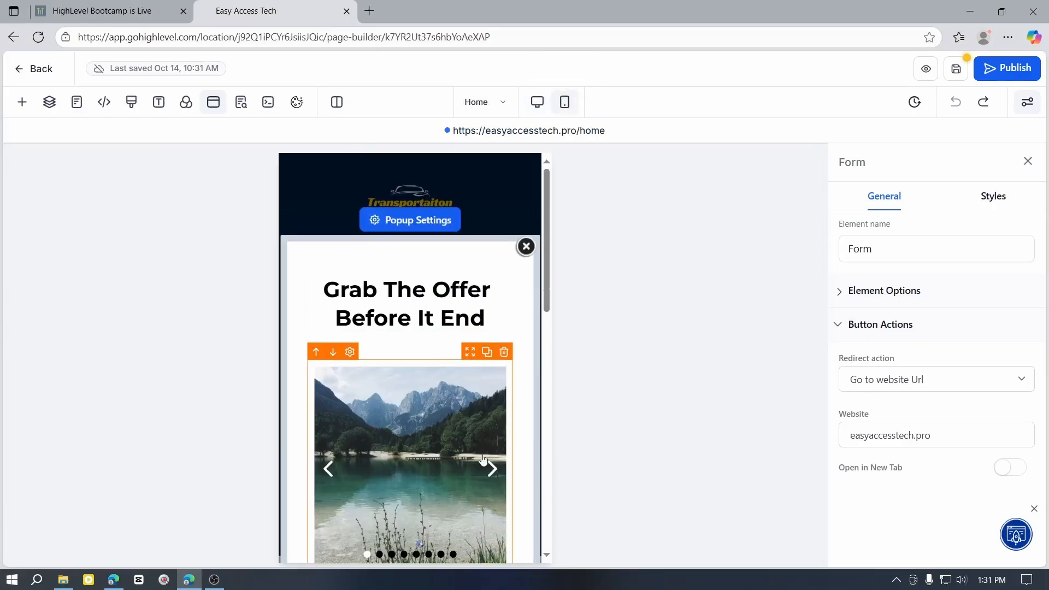
left_click(538, 104)
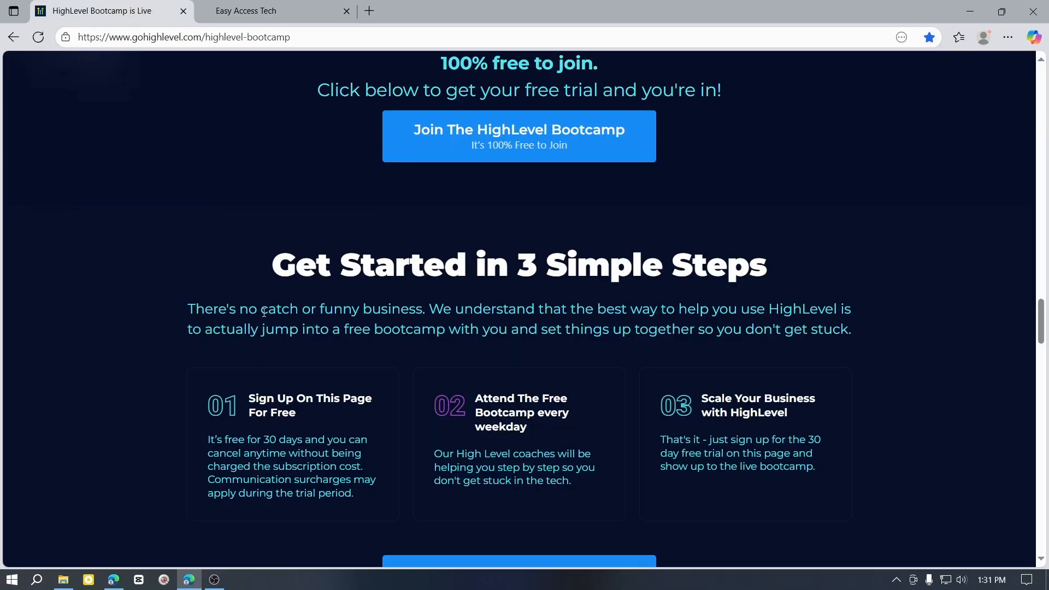
- Look through the HighLevel Bootcamp page's reviews, free bonuses and join section
scroll(446, 355, "down", 8)
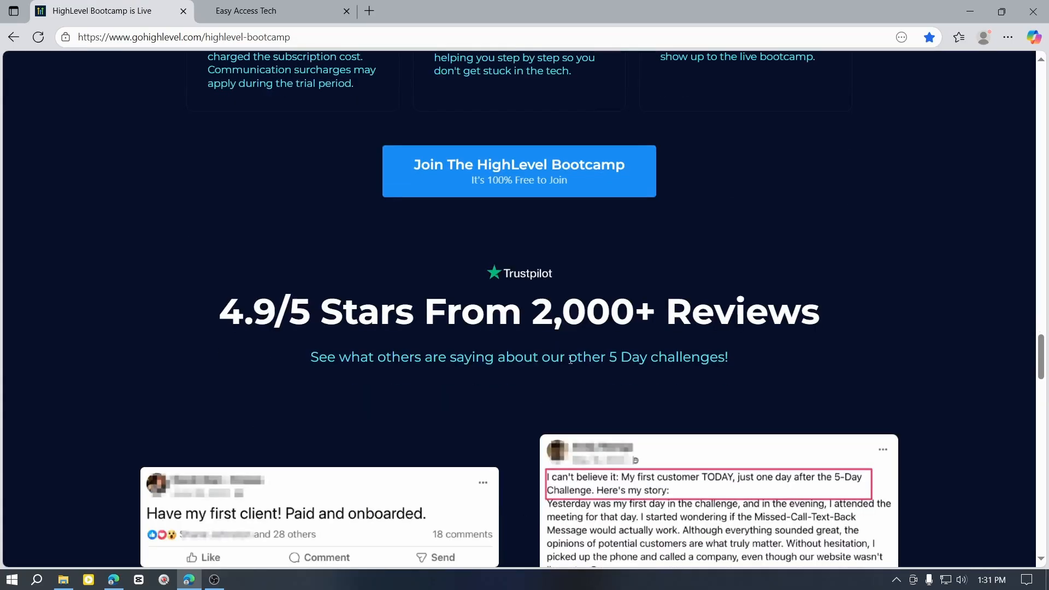
scroll(639, 378, "up", 11)
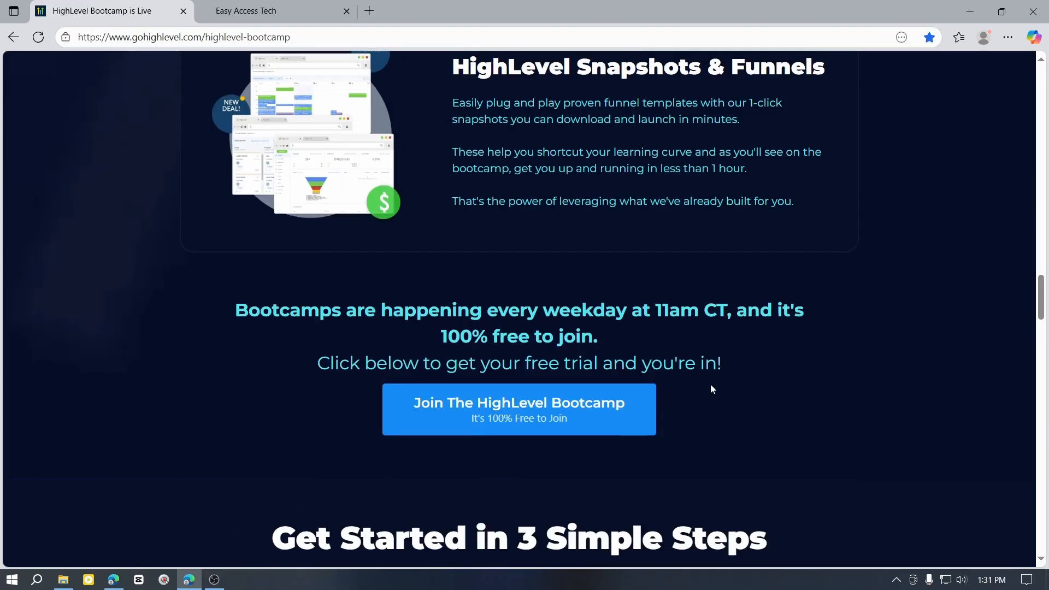
scroll(710, 385, "up", 5)
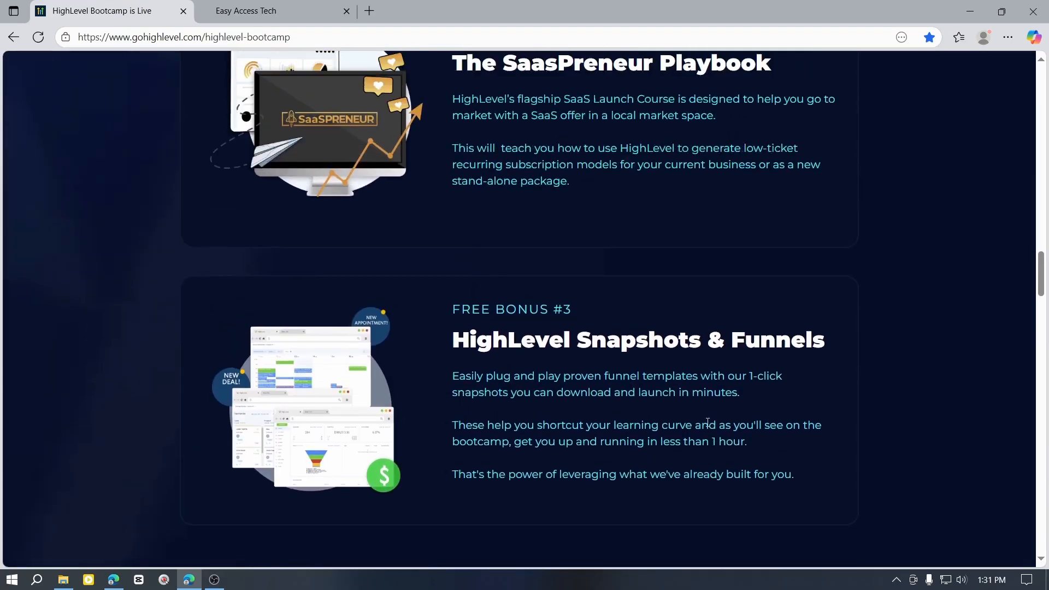
scroll(707, 423, "up", 8)
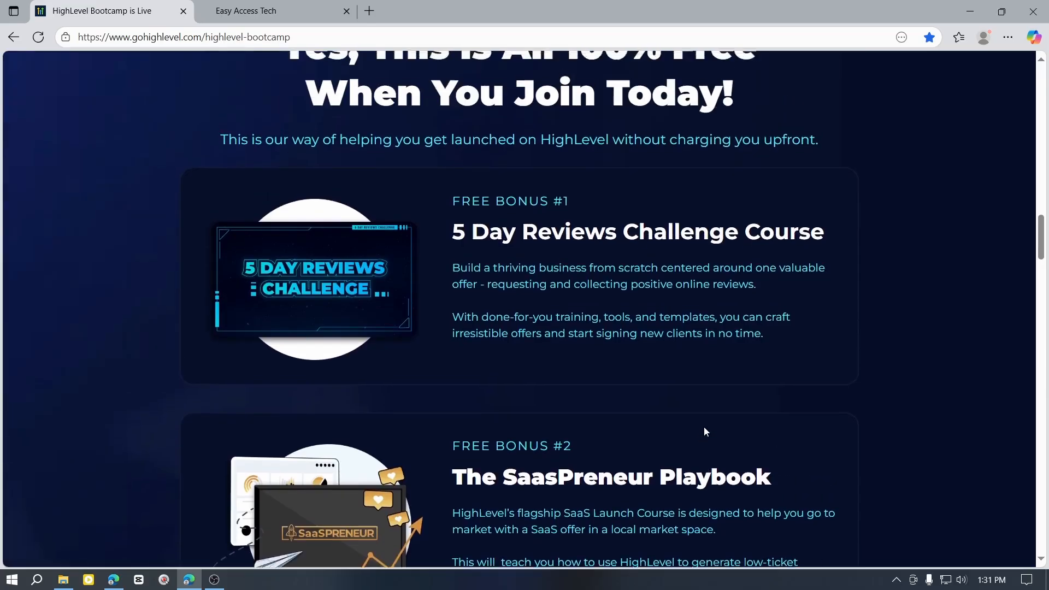
scroll(705, 431, "up", 4)
scroll(705, 429, "up", 5)
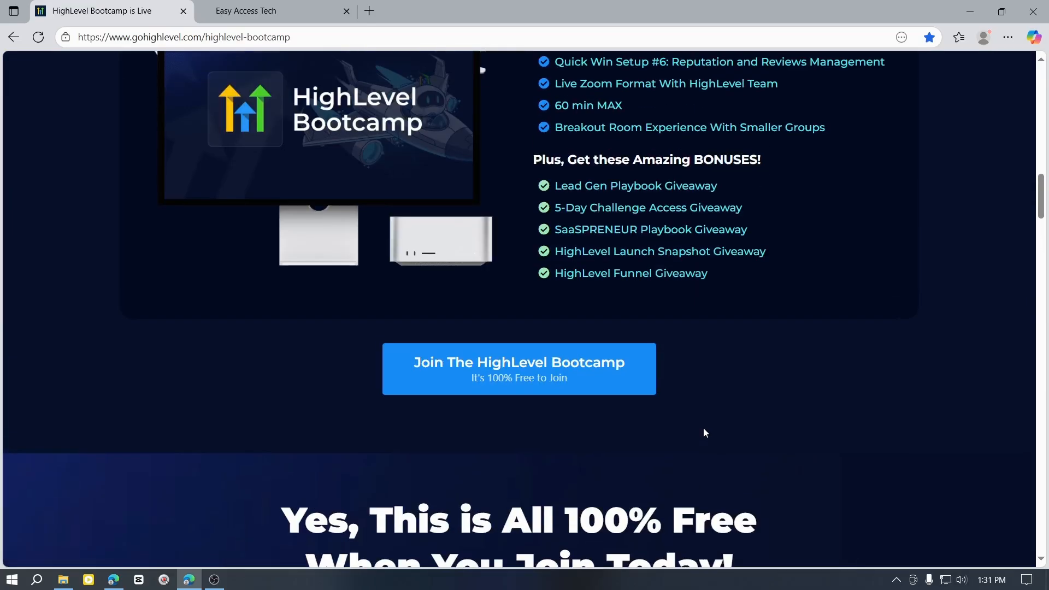
left_click_drag(668, 418, 175, 358)
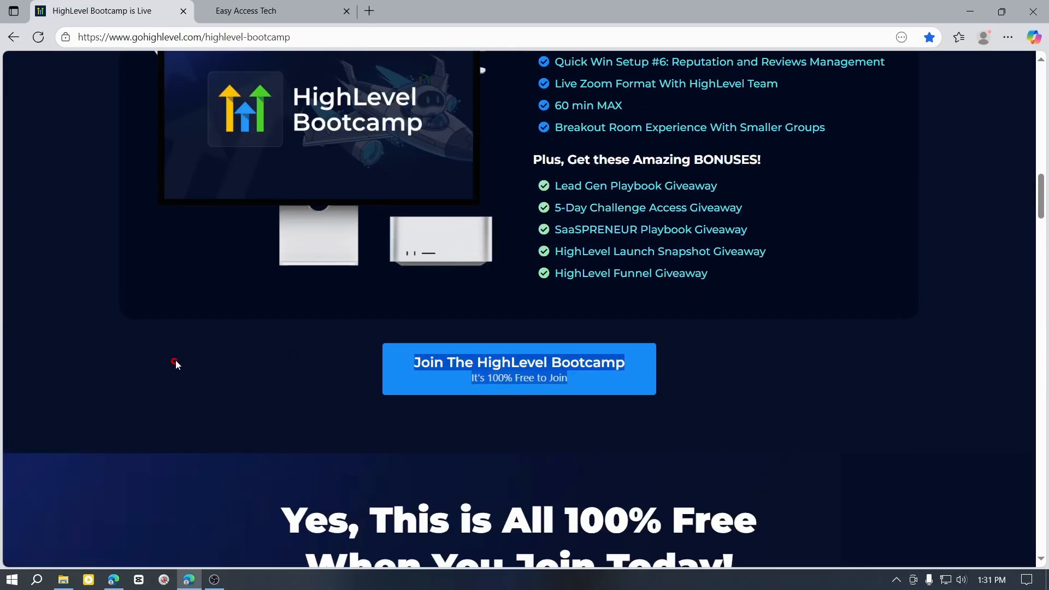
left_click(237, 475)
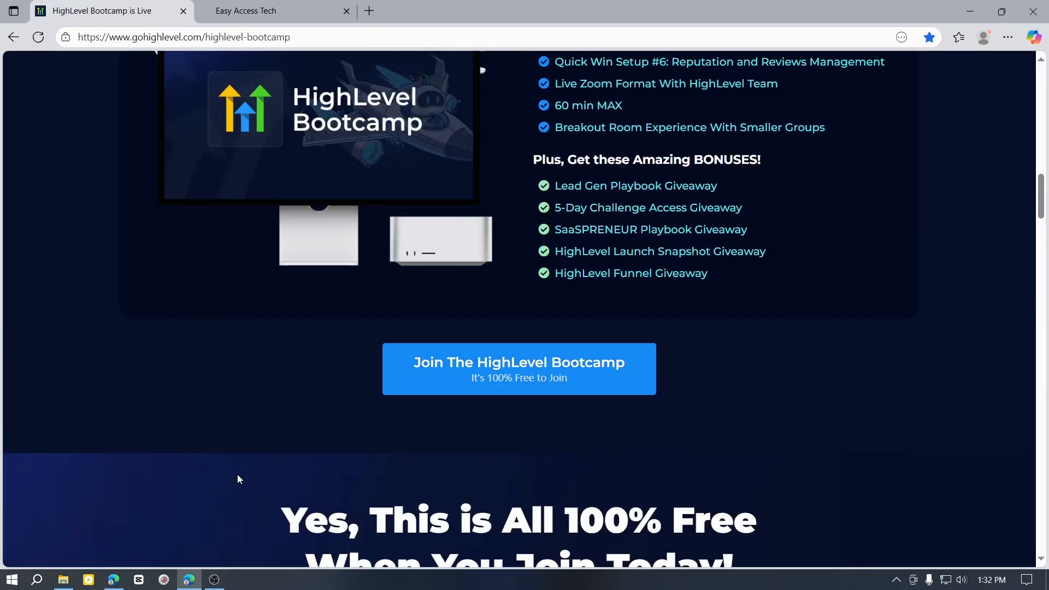